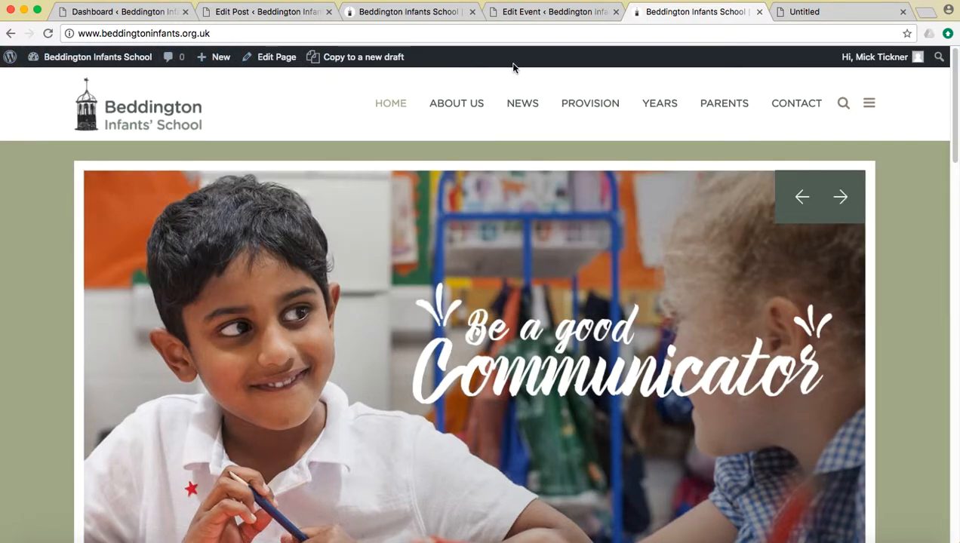
# Open the School Vision page under About Us, load its page editor in a new tab, and close the spare Untitled tab.
pyautogui.moveTo(460, 103)
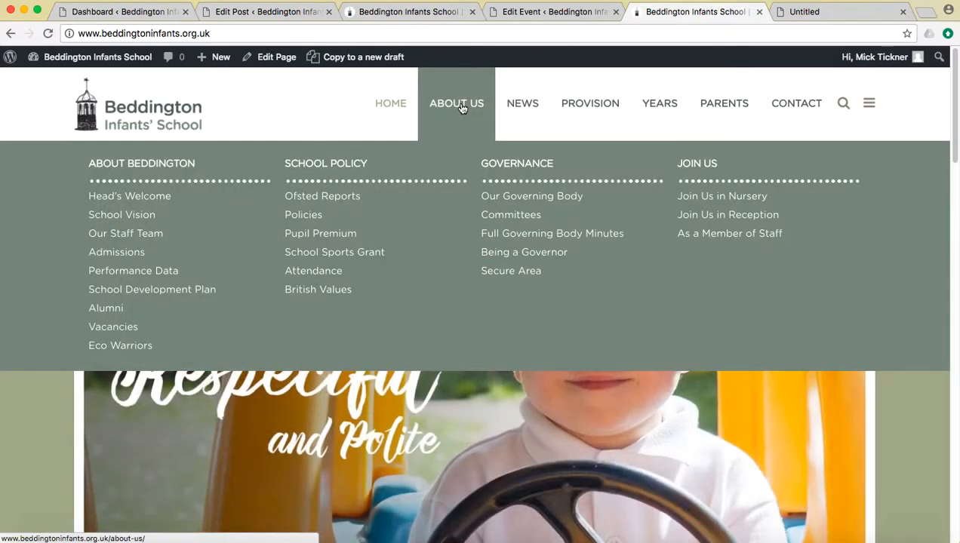
pyautogui.click(127, 217)
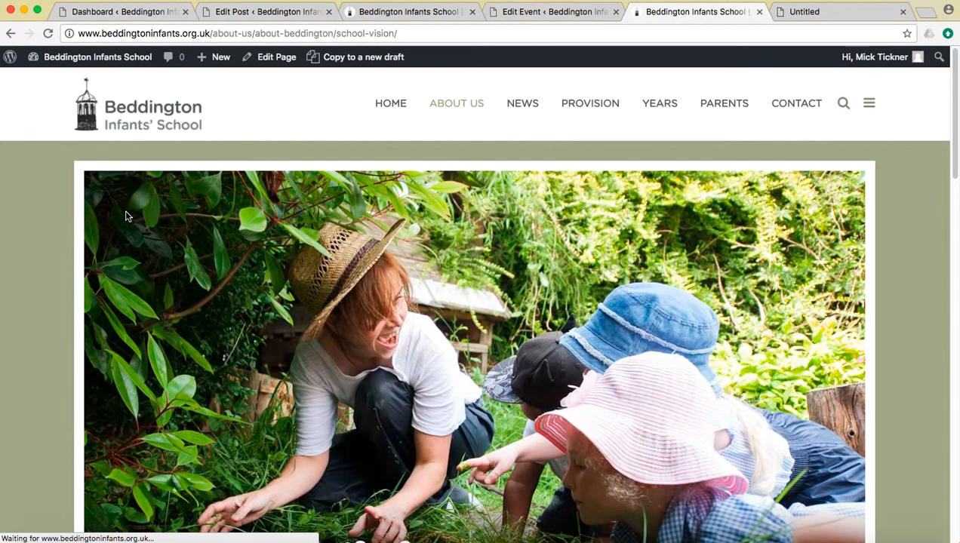
pyautogui.keyDown('super'); pyautogui.click(281, 57); pyautogui.keyUp('super')
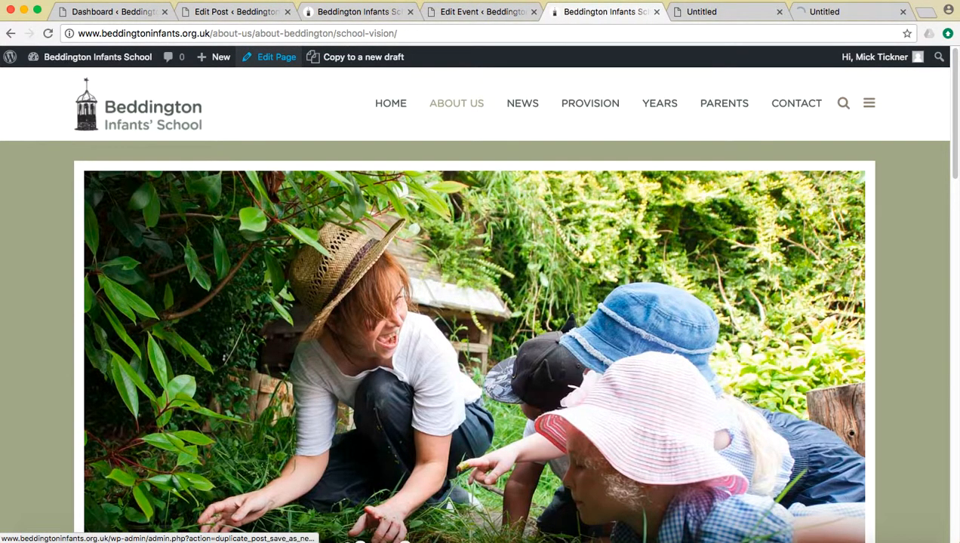
pyautogui.click(780, 12)
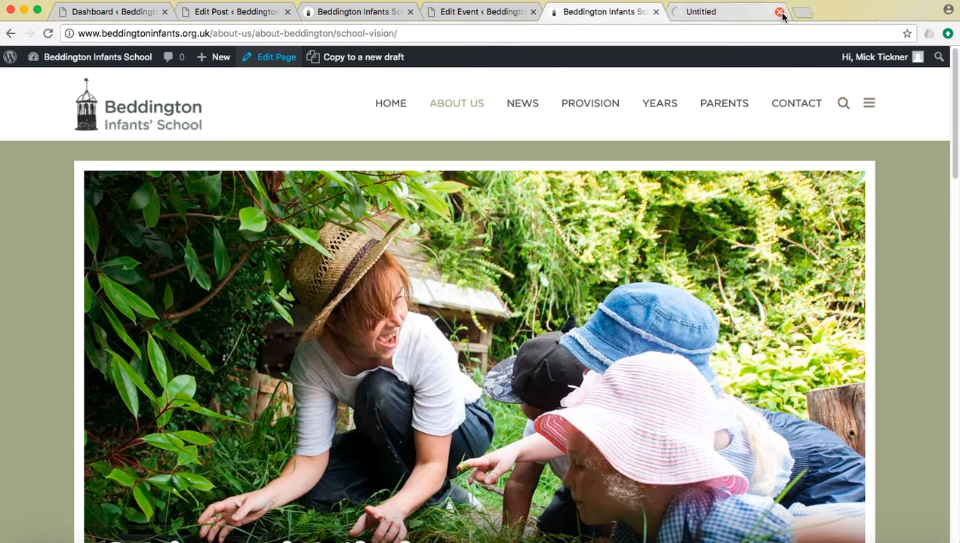
pyautogui.click(722, 13)
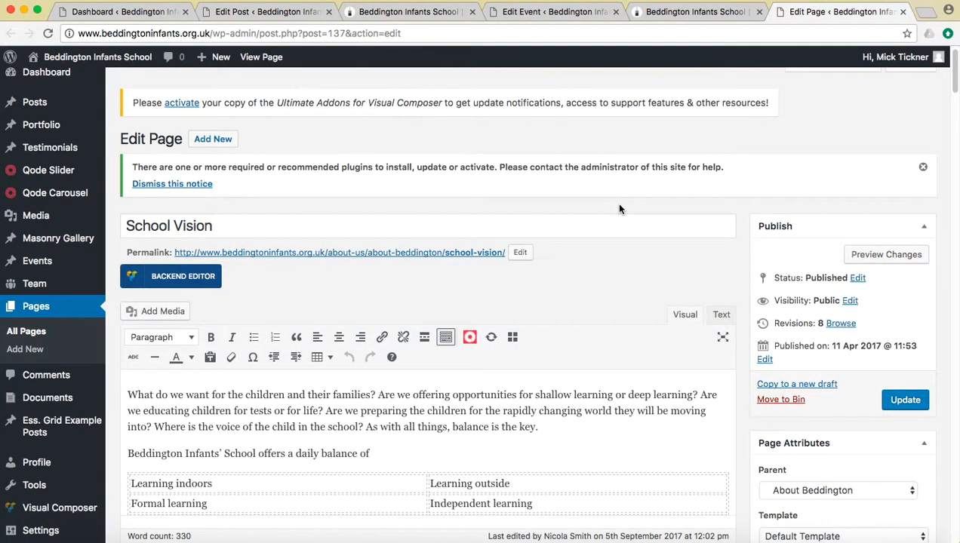
# Examine the School Vision page's content, revisions and excerpt in the editor, and compare them with the published page.
pyautogui.scroll(-5, 619, 205)
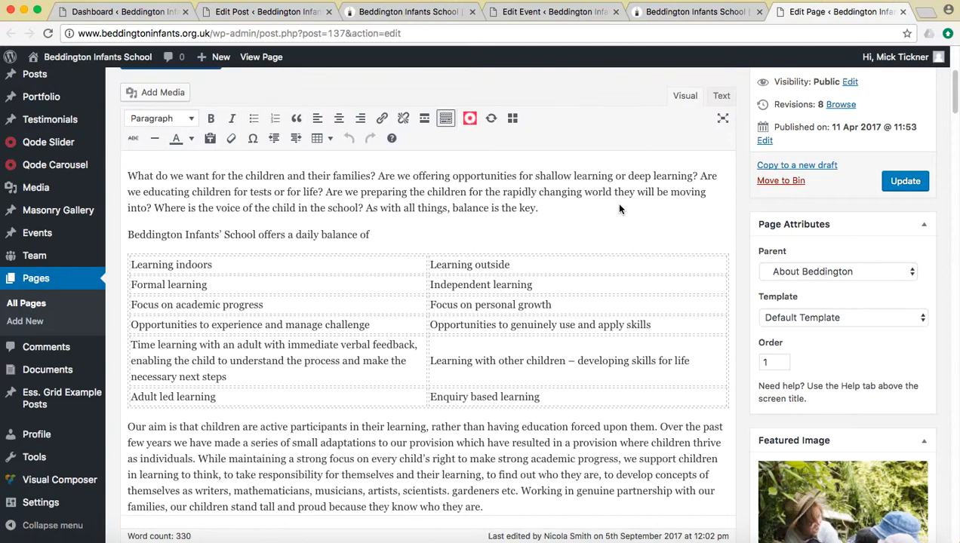
pyautogui.scroll(-2, 444, 200)
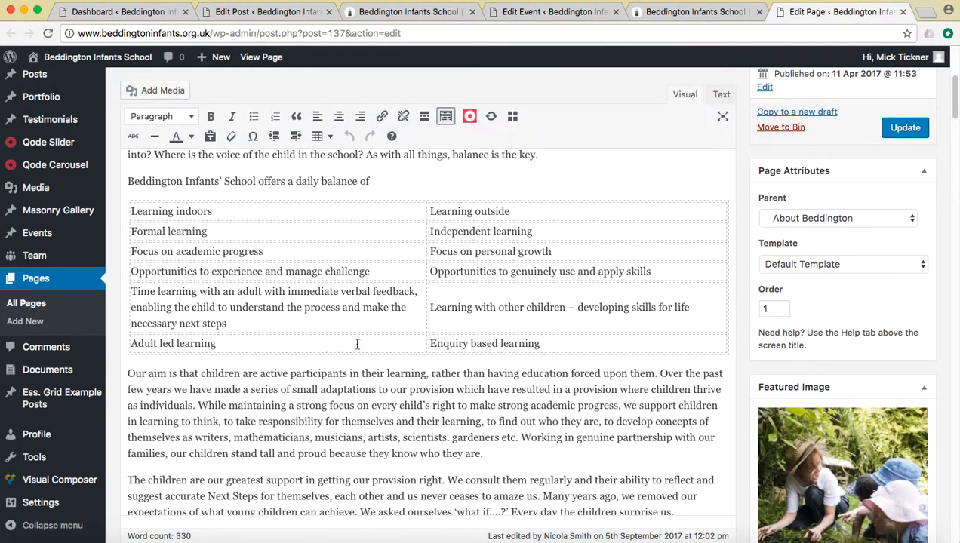
pyautogui.scroll(-7, 391, 346)
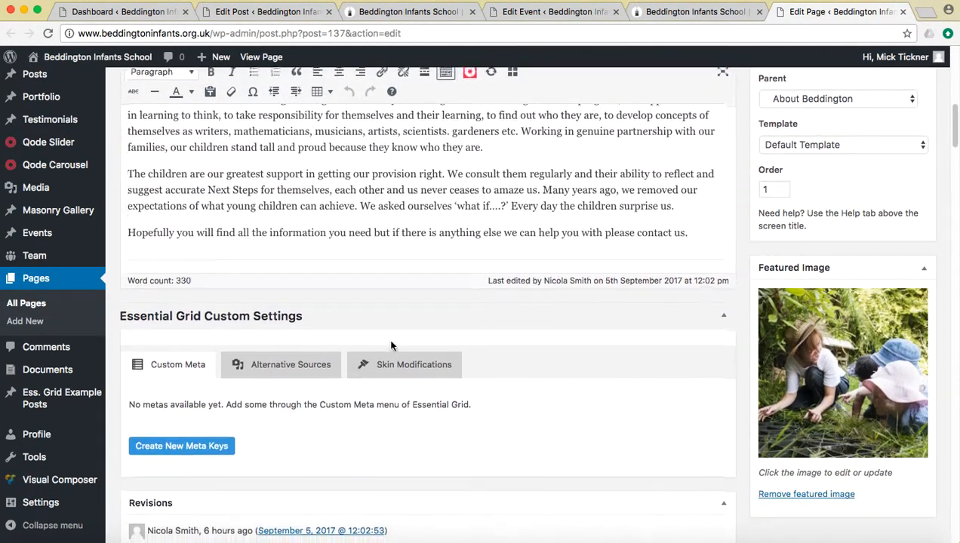
pyautogui.scroll(-11, 390, 346)
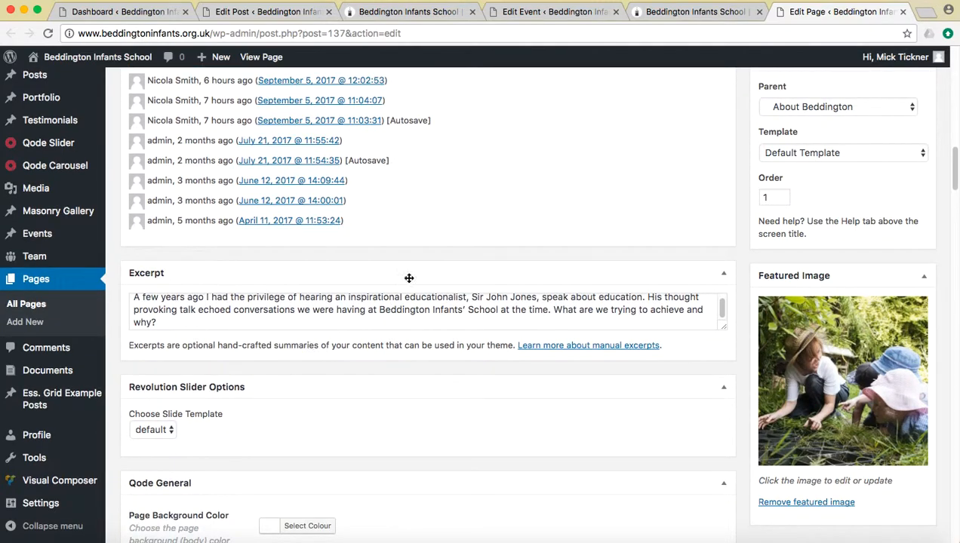
pyautogui.scroll(3, 393, 343)
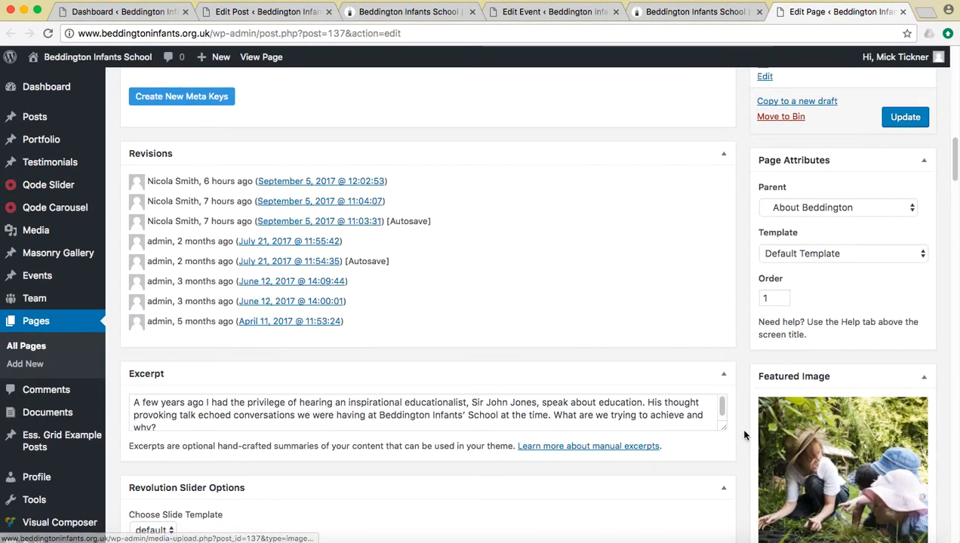
pyautogui.click(672, 12)
pyautogui.scroll(-1, 378, 332)
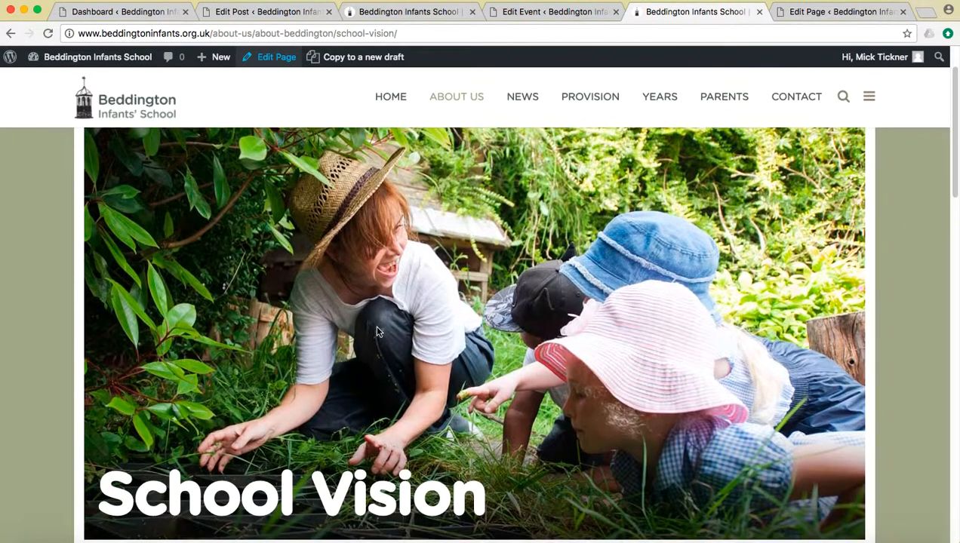
pyautogui.scroll(-3, 391, 273)
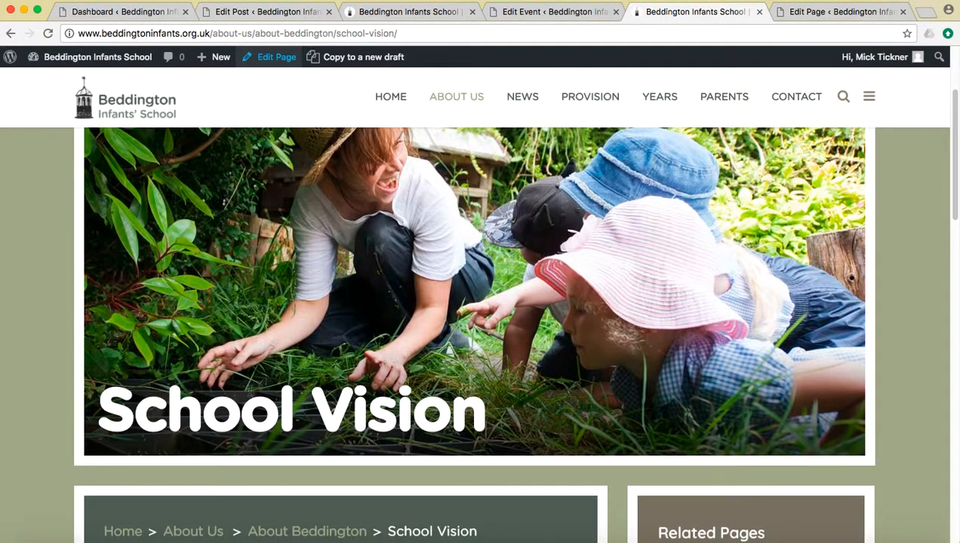
pyautogui.scroll(-8, 253, 379)
pyautogui.scroll(-7, 216, 412)
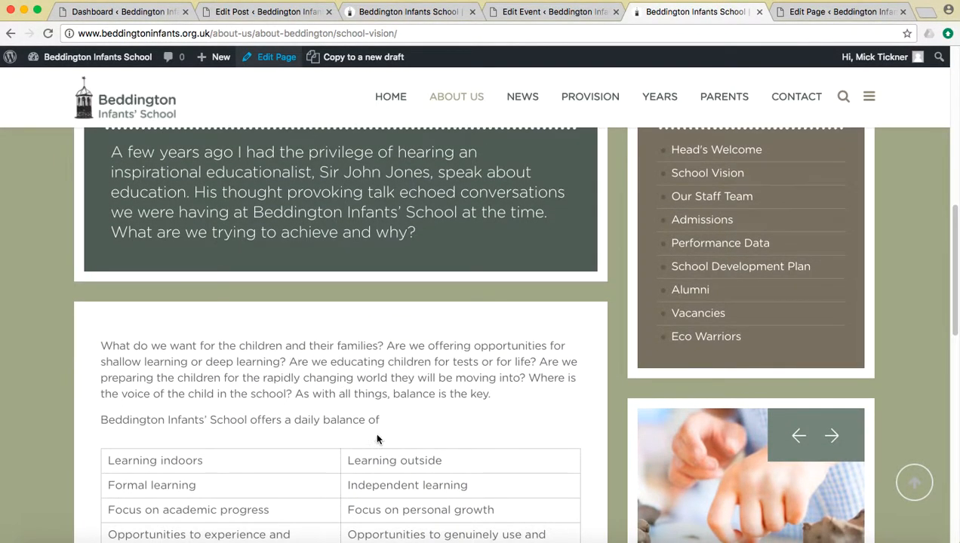
pyautogui.scroll(-5, 326, 393)
pyautogui.scroll(-3, 326, 392)
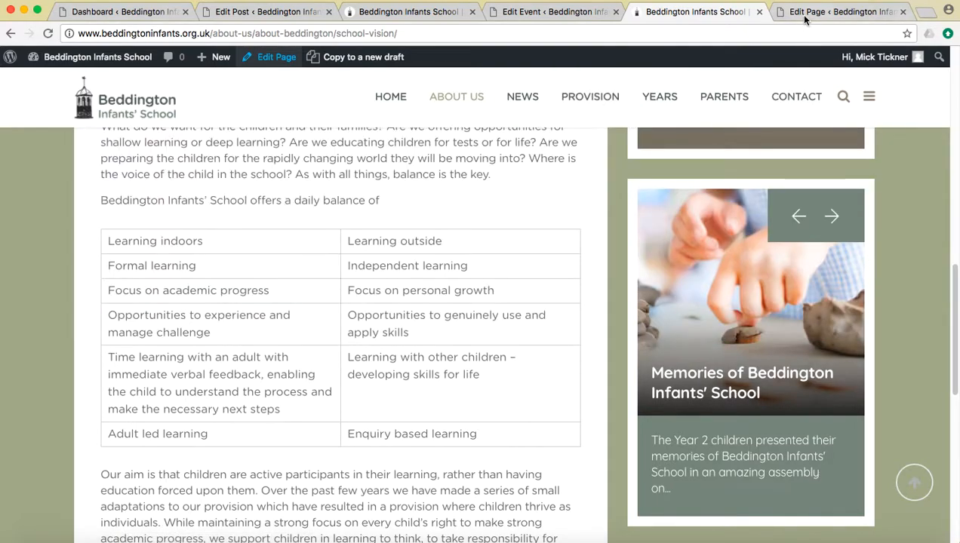
# Add the trial text "type straight i" at the end of the School Vision page's excerpt and delete it again.
pyautogui.click(804, 15)
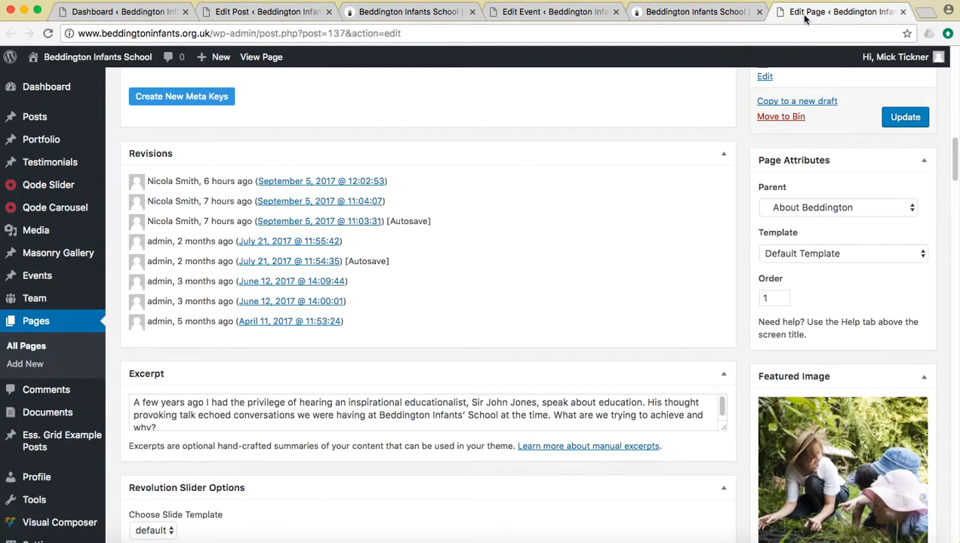
pyautogui.scroll(-2, 353, 314)
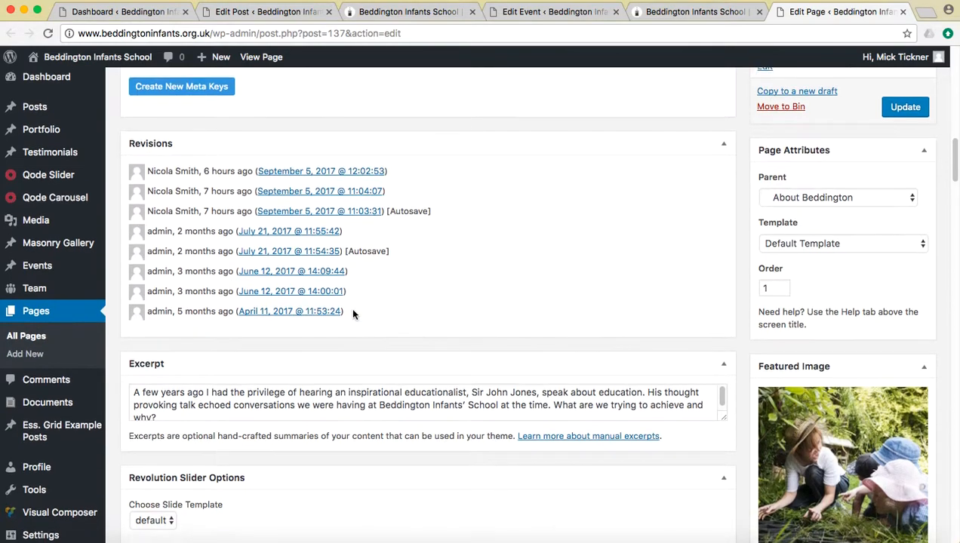
pyautogui.click(172, 393)
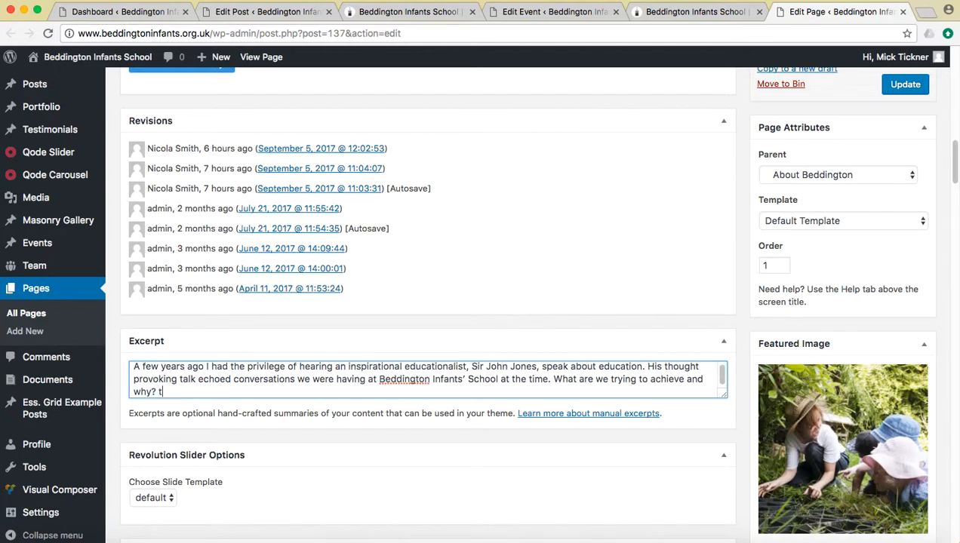
pyautogui.write('type straight i')
pyautogui.press('BackSpace')
pyautogui.press('BackSpace')
pyautogui.press('BackSpace')
pyautogui.press('BackSpace')
pyautogui.press('BackSpace')
pyautogui.press('BackSpace')
pyautogui.press('BackSpace')
pyautogui.press('BackSpace')
pyautogui.press('BackSpace')
pyautogui.press('BackSpace')
pyautogui.press('BackSpace')
# Insert the line "Header 1" above the first paragraph of the page content, followed by an empty line.
pyautogui.scroll(15, 427, 302)
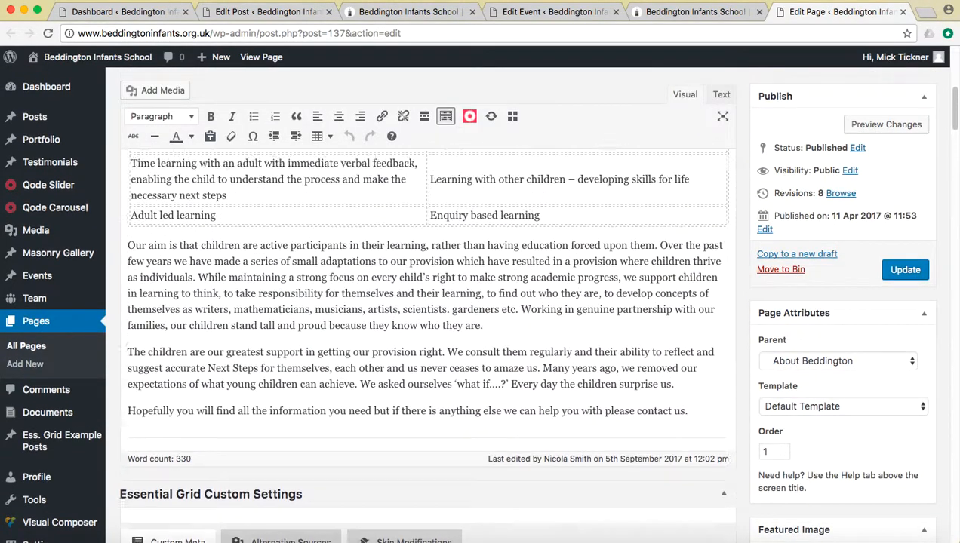
pyautogui.scroll(2, 314, 274)
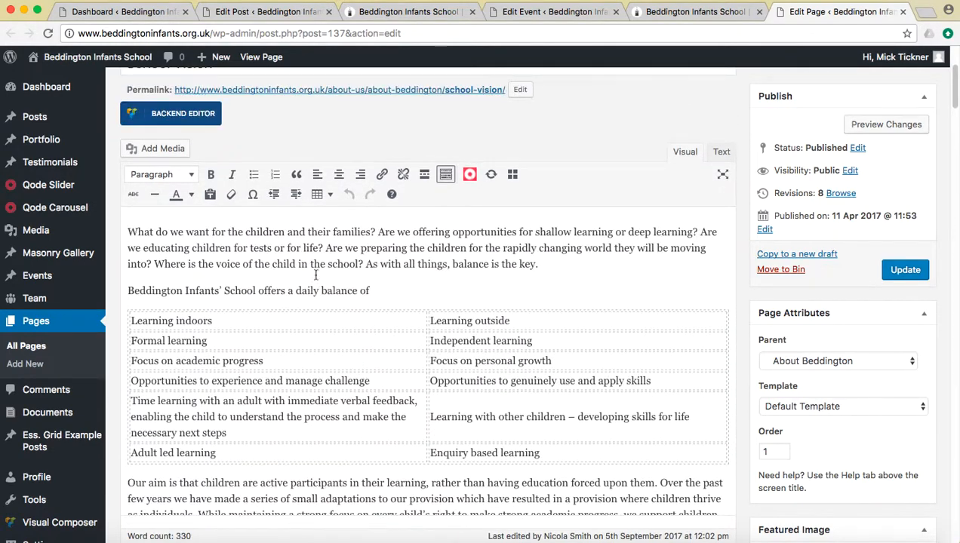
pyautogui.click(127, 232)
pyautogui.write('Header 1')
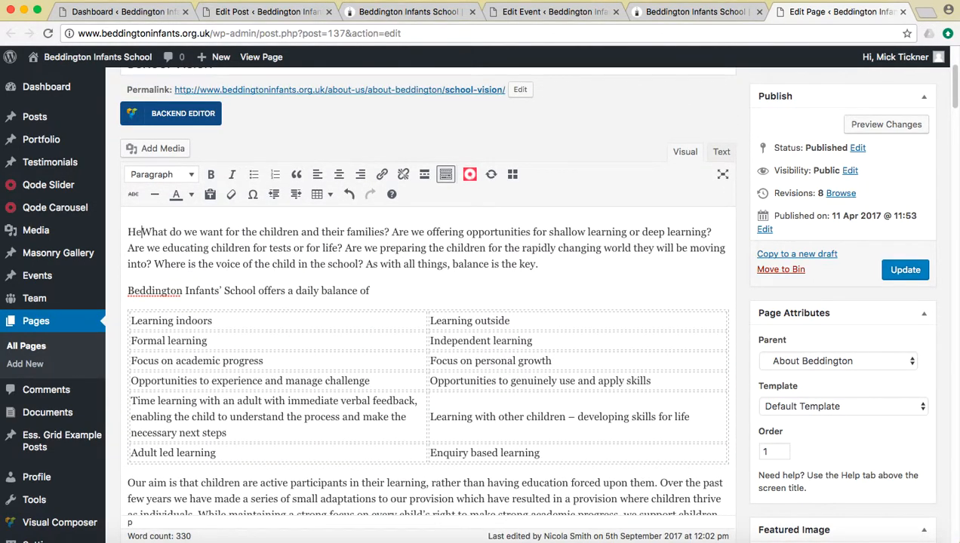
pyautogui.press('Return')
pyautogui.press('Return')
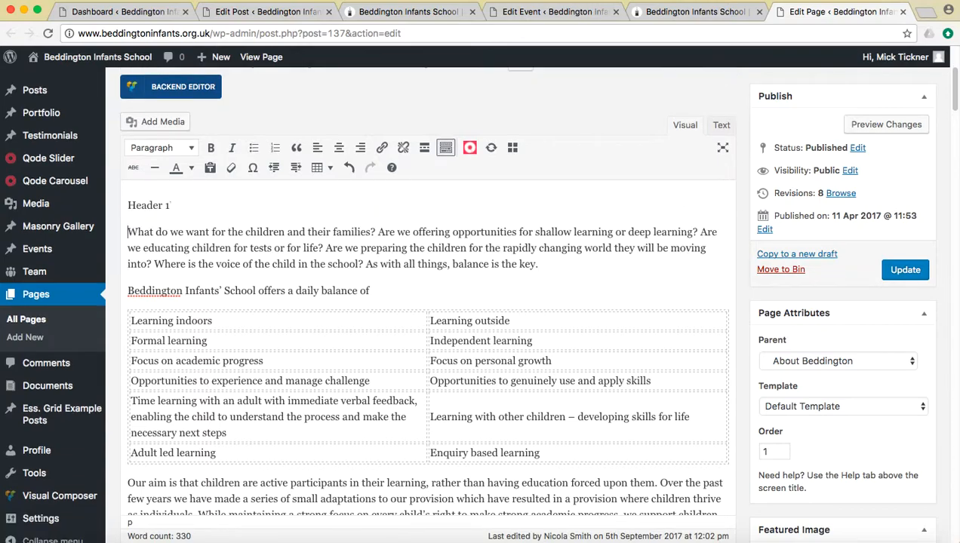
# Format the "Header 1" line as Heading 2 and remove the empty line below it.
pyautogui.scroll(2, 423, 302)
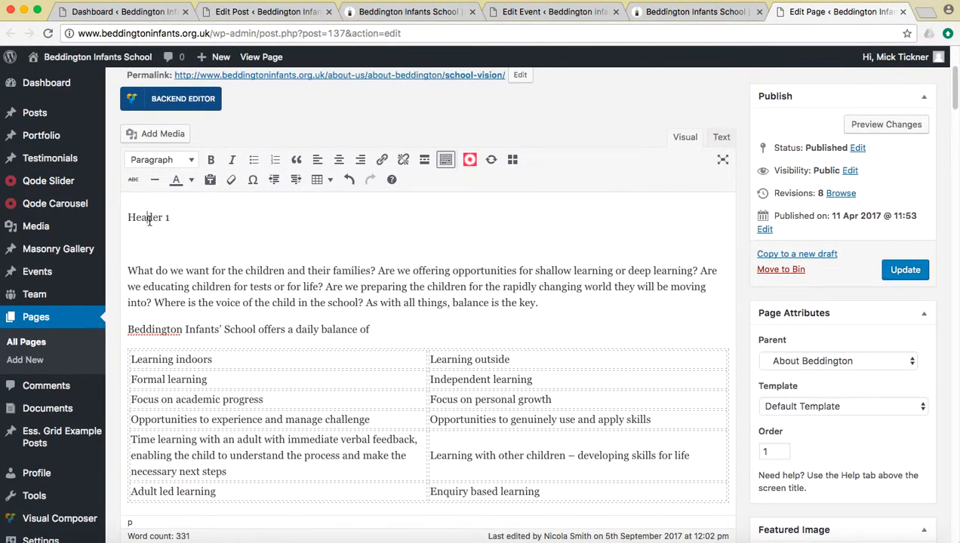
pyautogui.tripleClick(148, 219)
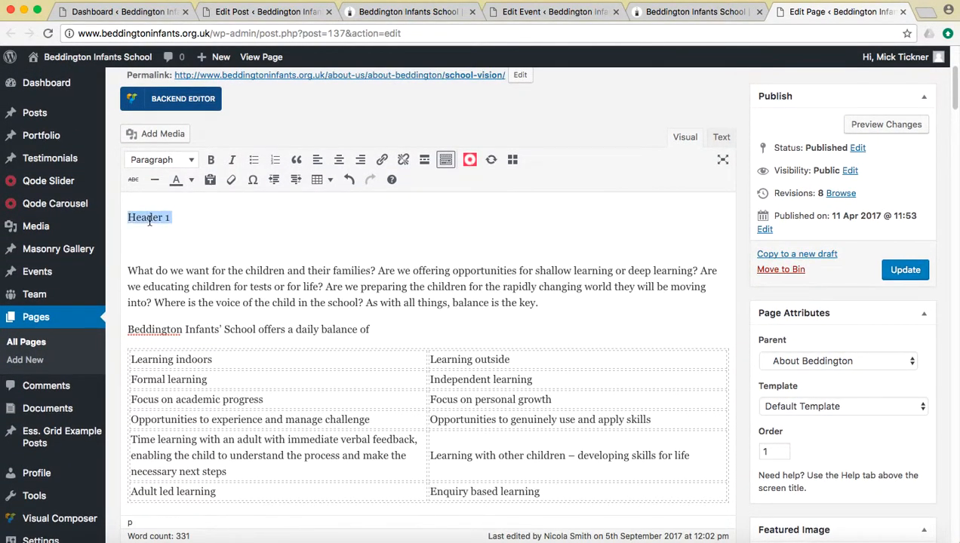
pyautogui.click(191, 160)
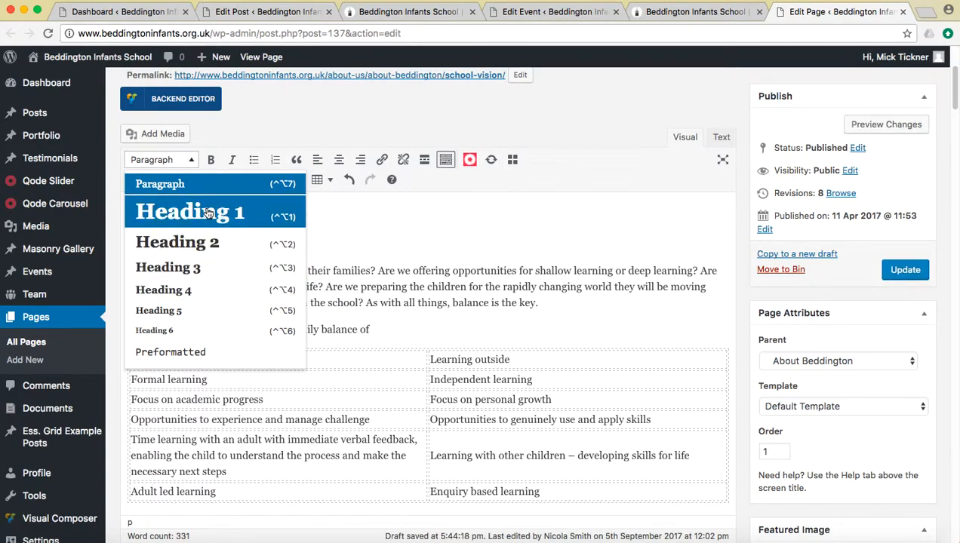
pyautogui.click(655, 16)
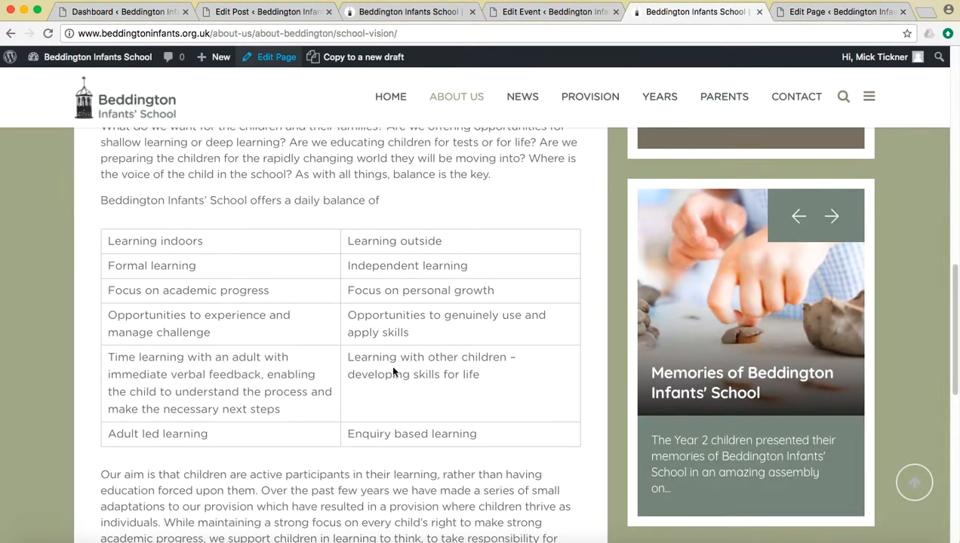
pyautogui.scroll(8, 393, 371)
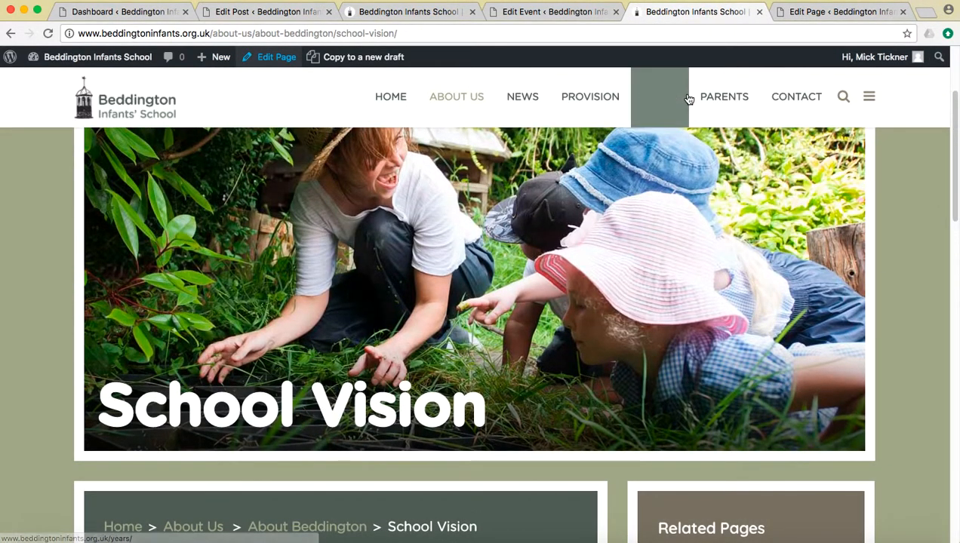
pyautogui.click(826, 11)
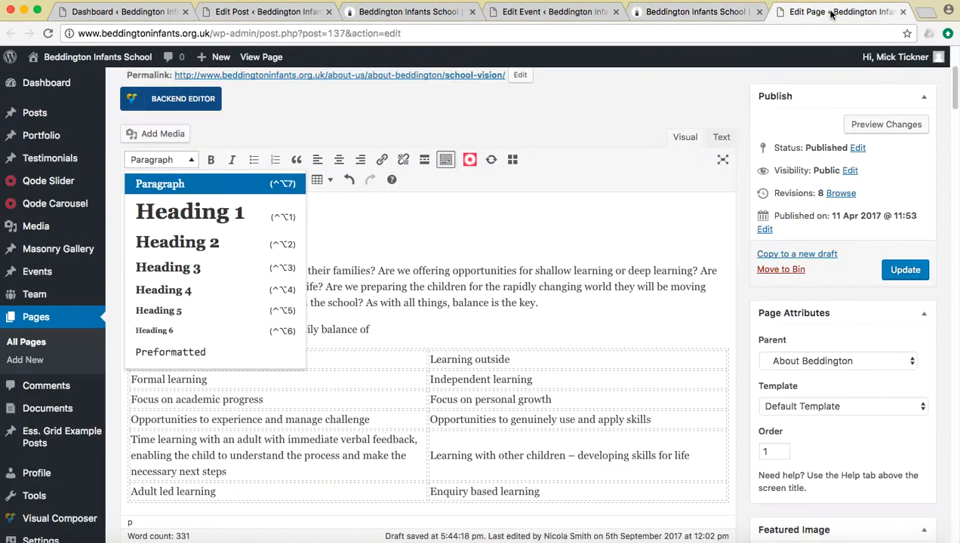
pyautogui.click(194, 245)
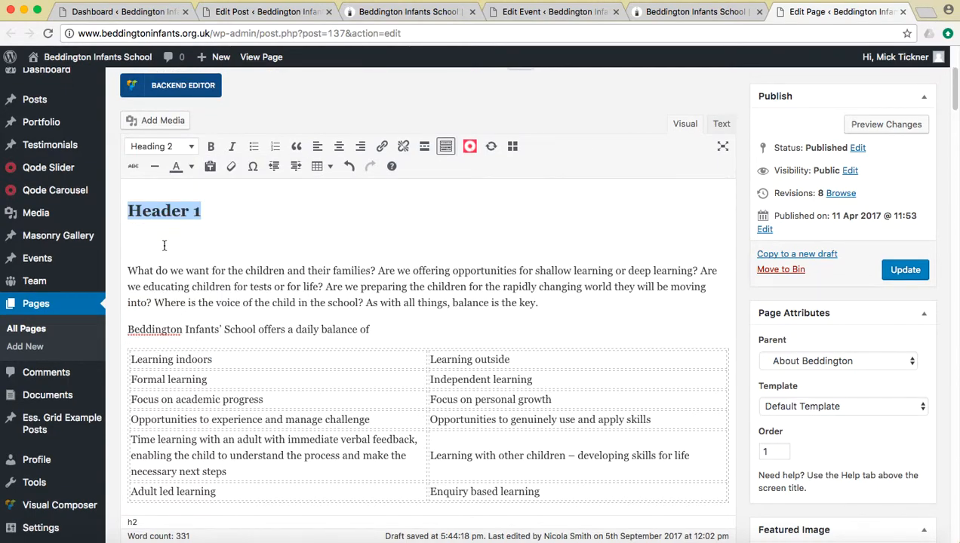
pyautogui.click(165, 245)
pyautogui.press('BackSpace')
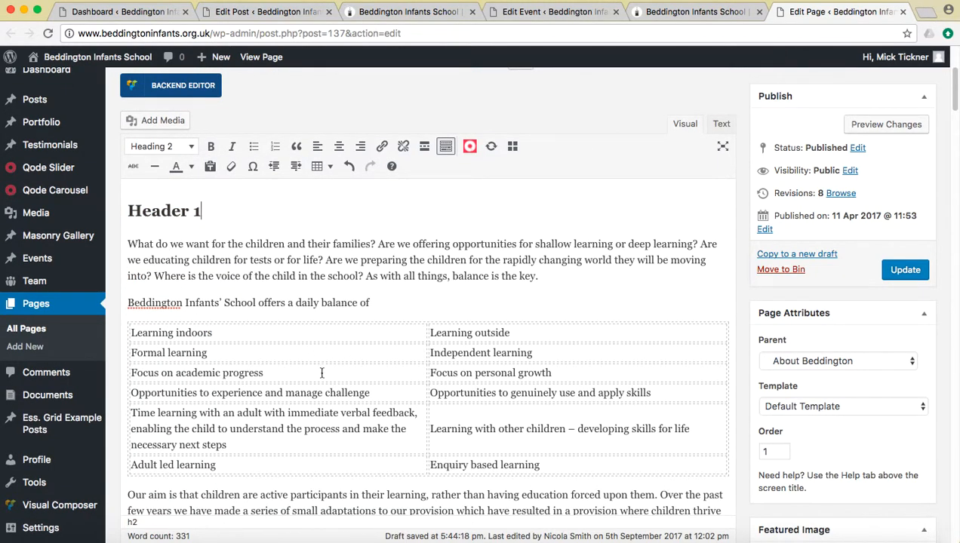
# Try adding text after "Opportunities to experience and manage challenge" in the table.
pyautogui.click(384, 391)
pyautogui.write('st')
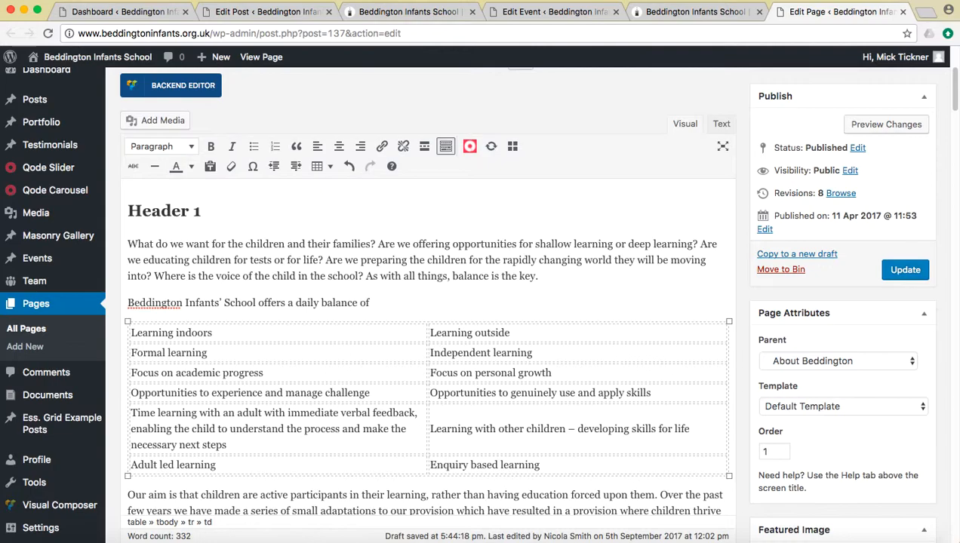
# Add an empty line after the "Hopefully you will find all the information" paragraph at the end of the page content.
pyautogui.scroll(-5, 322, 232)
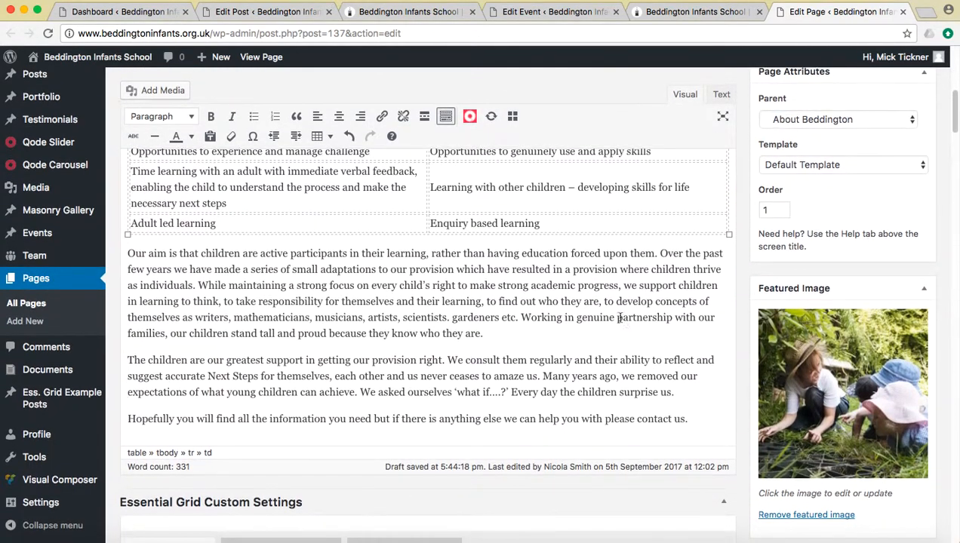
pyautogui.click(700, 420)
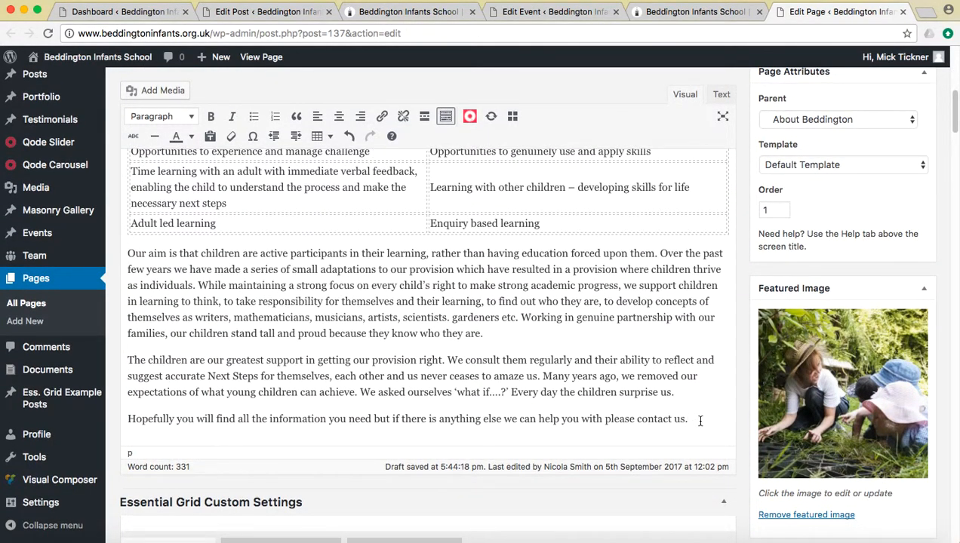
pyautogui.press('Return')
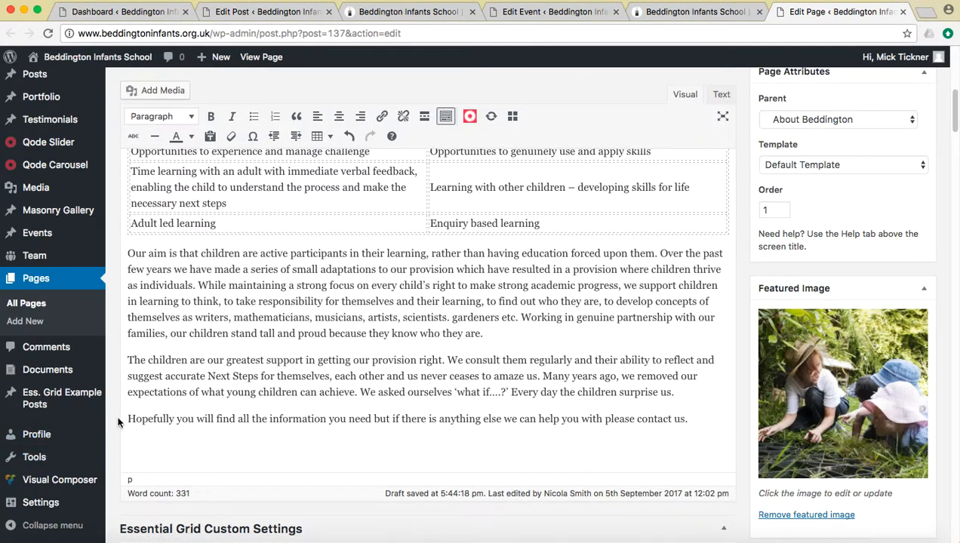
# Insert Overview-of-Key-Stage-1-Curriculum-Year-2-17-18.pdf from the media library as a link titled "Key Stage 1" on the empty line.
pyautogui.click(146, 92)
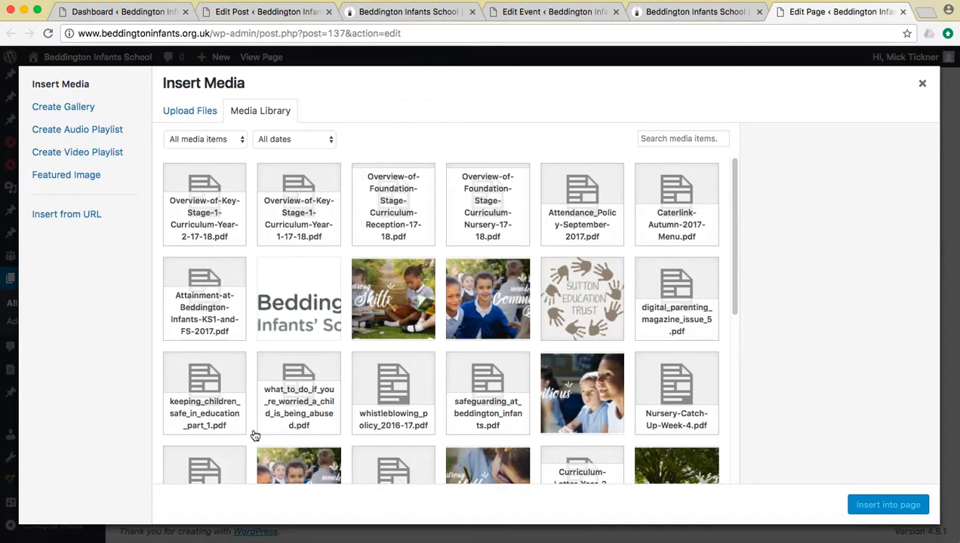
pyautogui.click(206, 217)
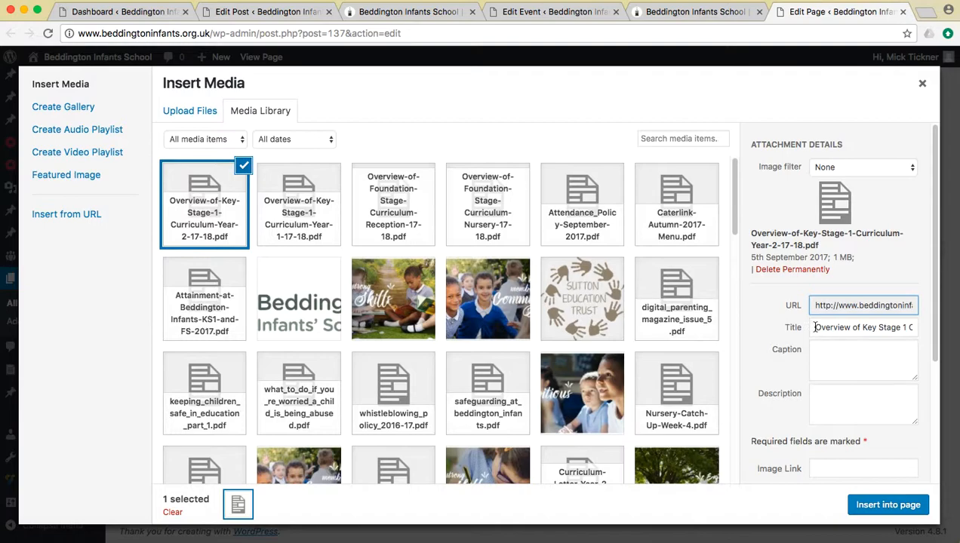
pyautogui.moveTo(814, 327)
pyautogui.mouseDown()
pyautogui.moveTo(917, 327)
pyautogui.moveTo(809, 326)
pyautogui.mouseUp()
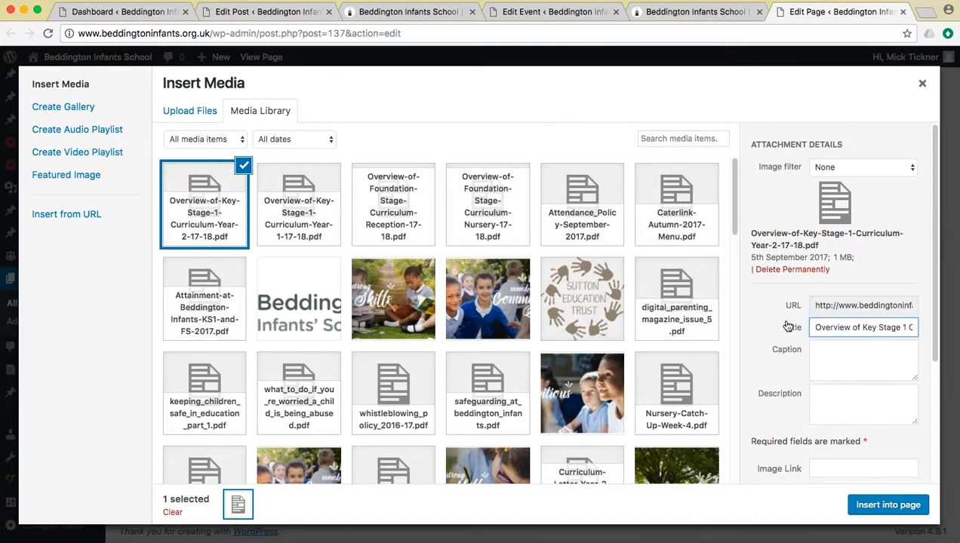
pyautogui.tripleClick(837, 327)
pyautogui.write('Key Stage 1')
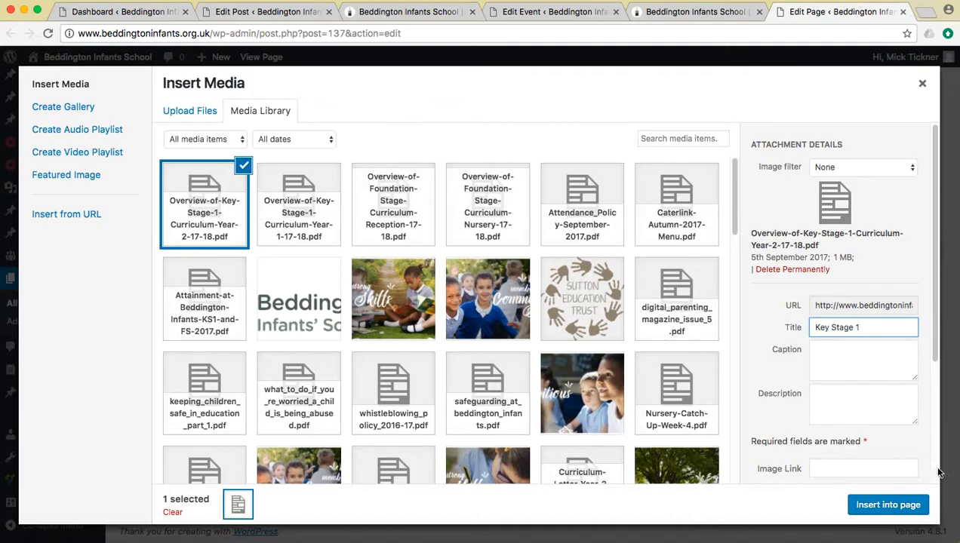
pyautogui.click(886, 505)
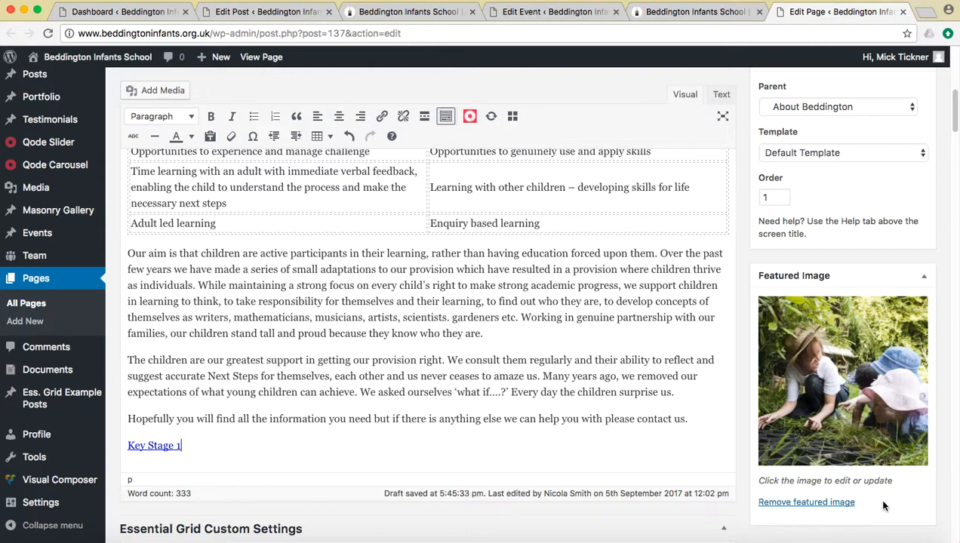
# View the published School Vision page, return to the page editor and delete the "Key Stage 1" link.
pyautogui.click(655, 13)
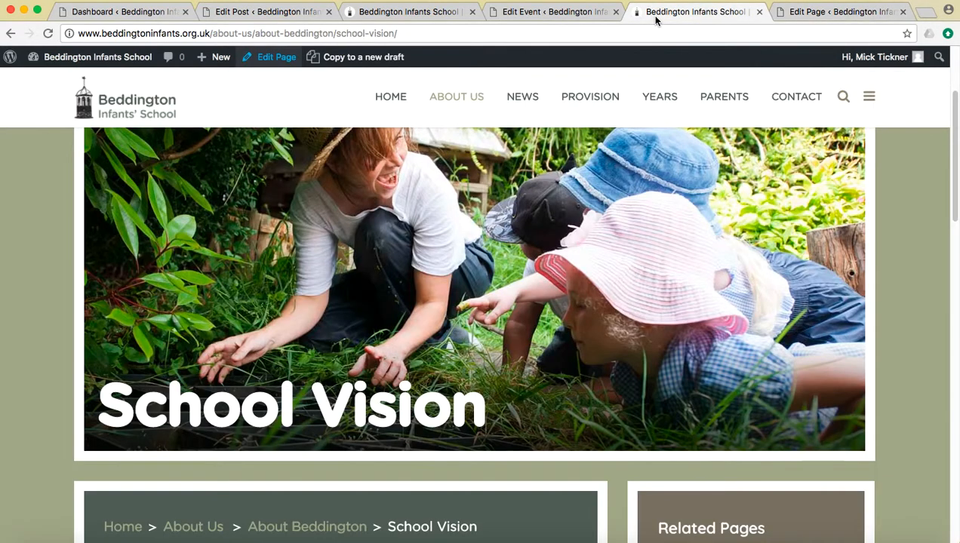
pyautogui.click(803, 15)
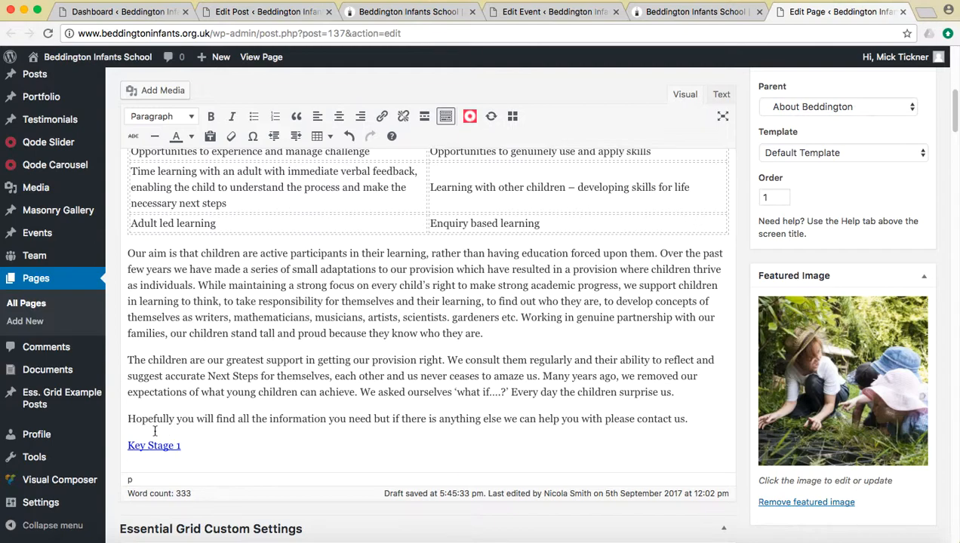
pyautogui.tripleClick(194, 447)
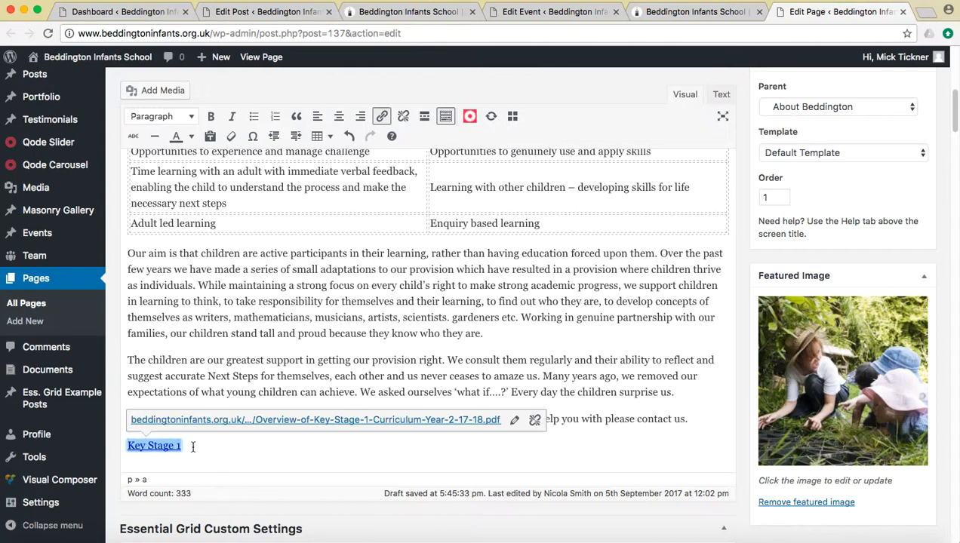
pyautogui.press('BackSpace')
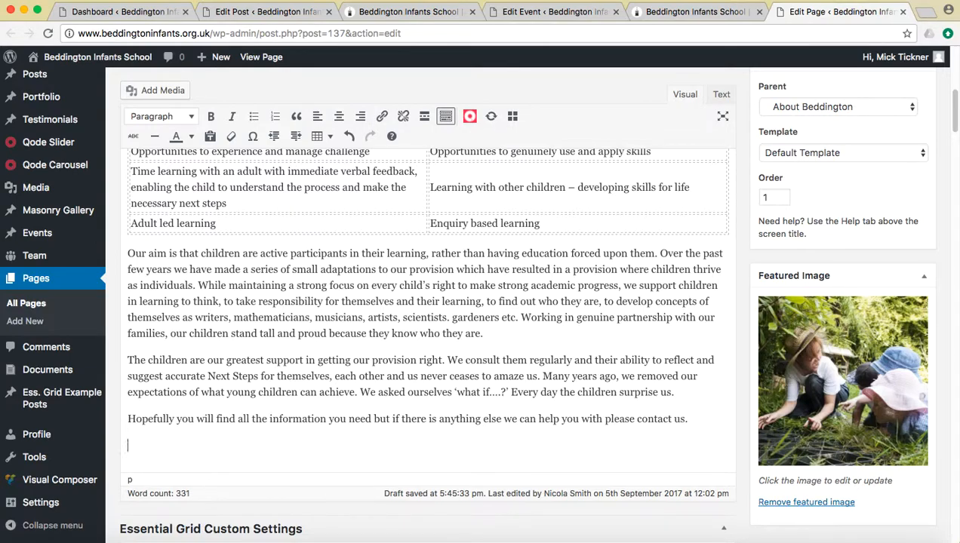
# Upload EYFS_Parents_Guide.pdf from the computer's Documents folder to the media library.
pyautogui.scroll(5, 161, 208)
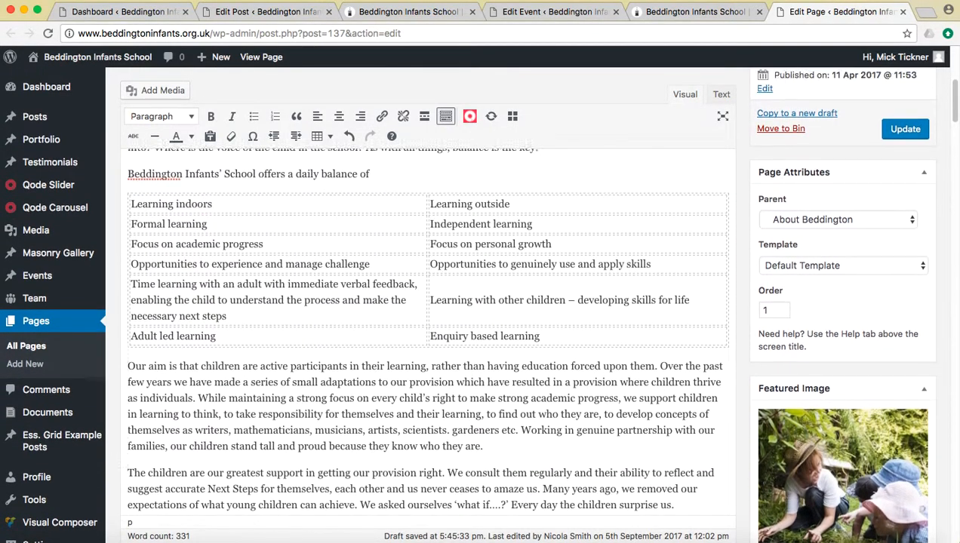
pyautogui.click(160, 91)
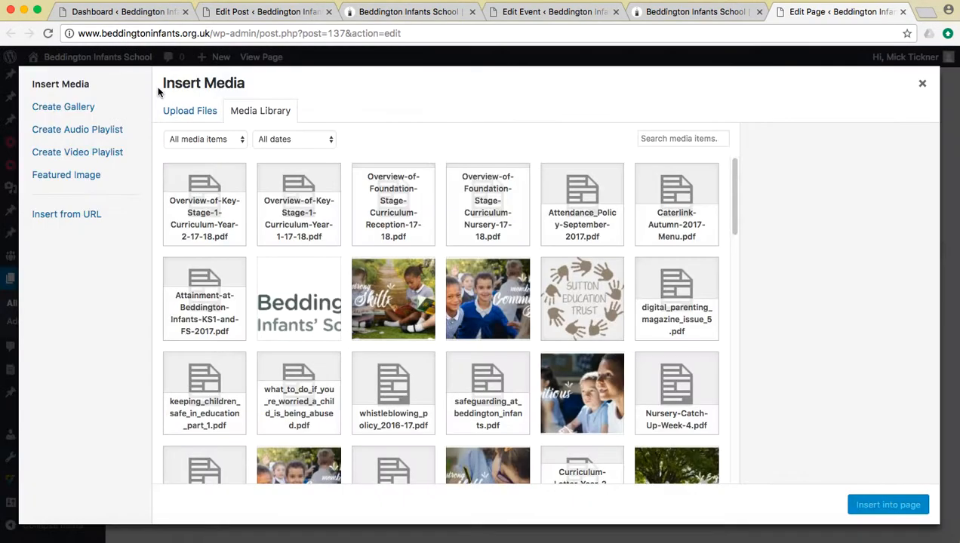
pyautogui.click(190, 111)
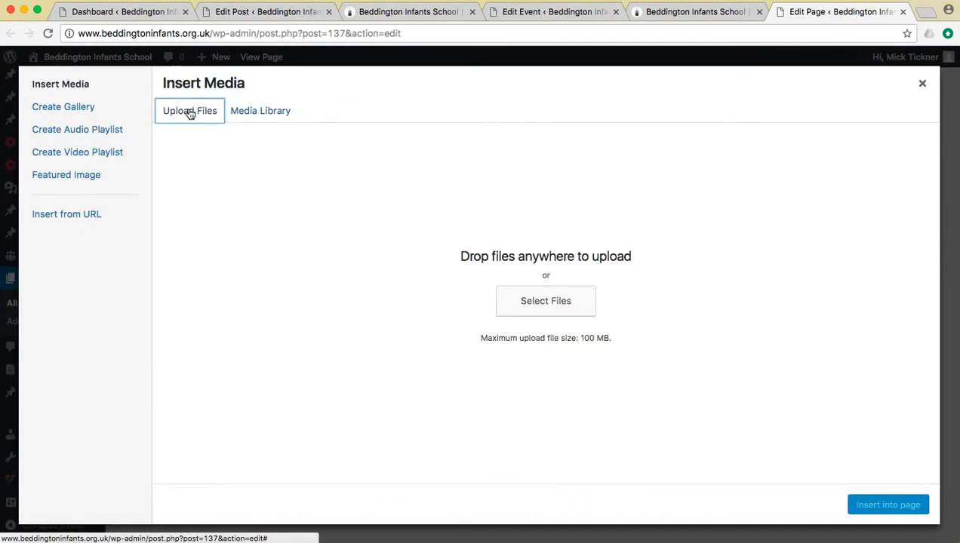
pyautogui.click(545, 311)
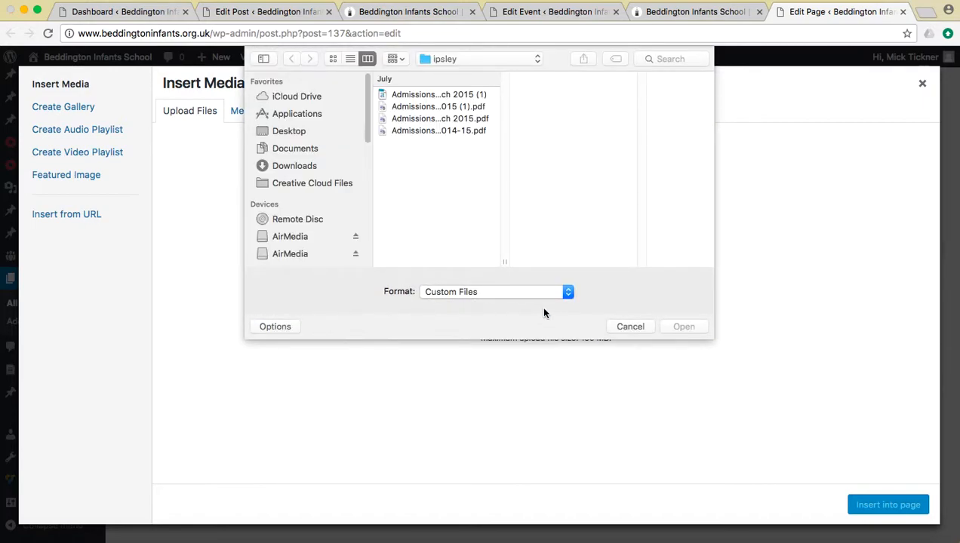
pyautogui.click(408, 95)
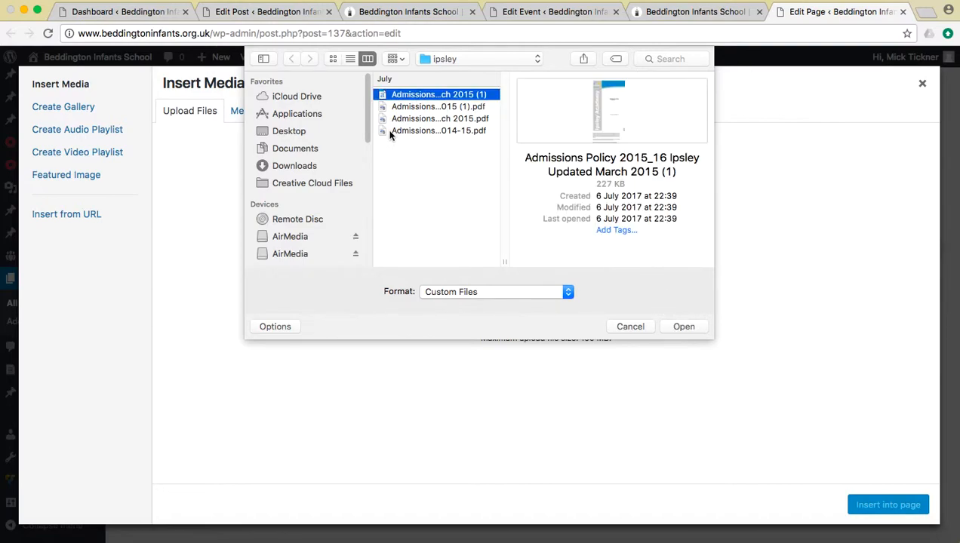
pyautogui.click(288, 132)
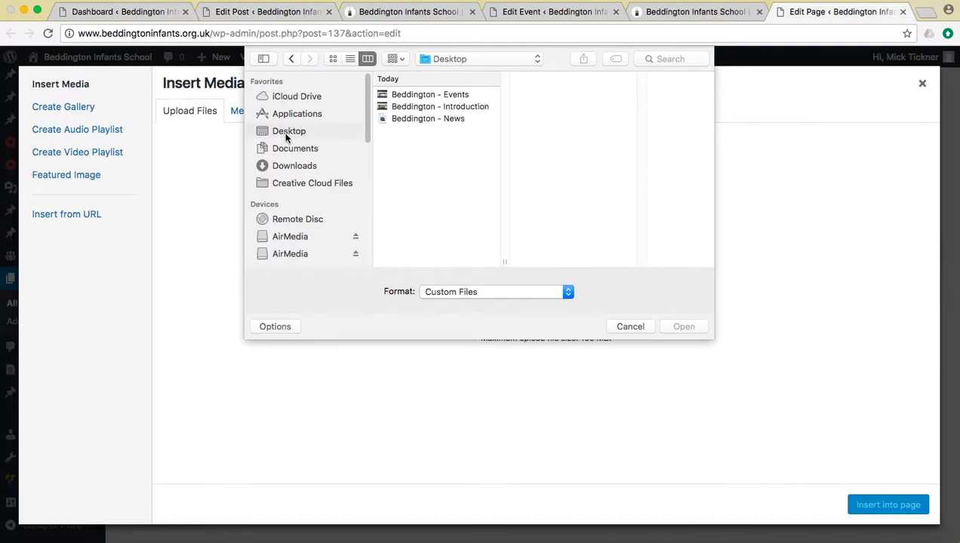
pyautogui.click(296, 149)
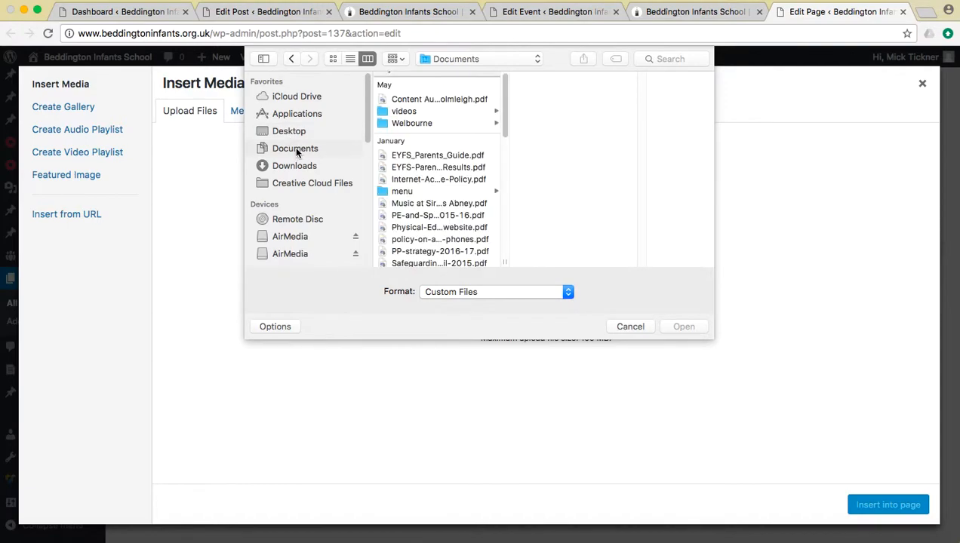
pyautogui.scroll(-1, 449, 174)
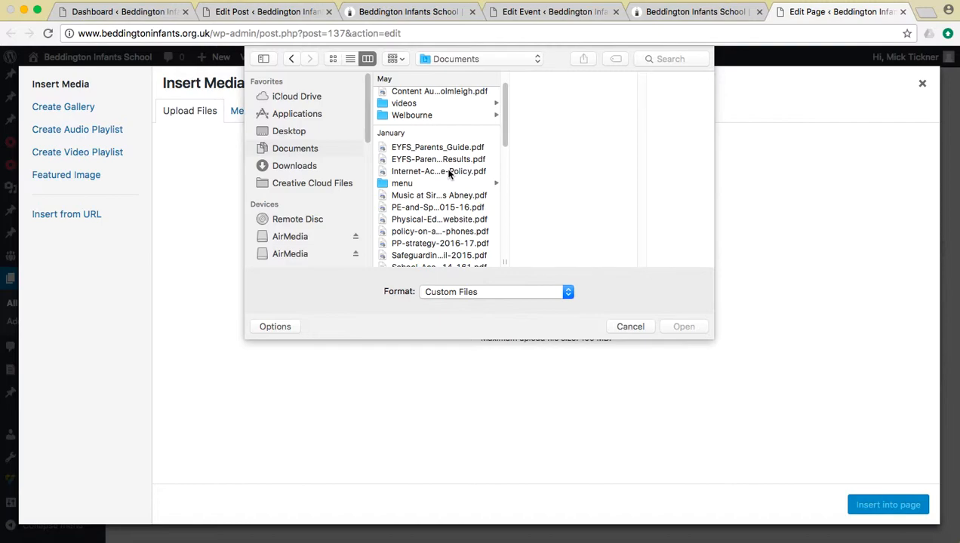
pyautogui.click(427, 149)
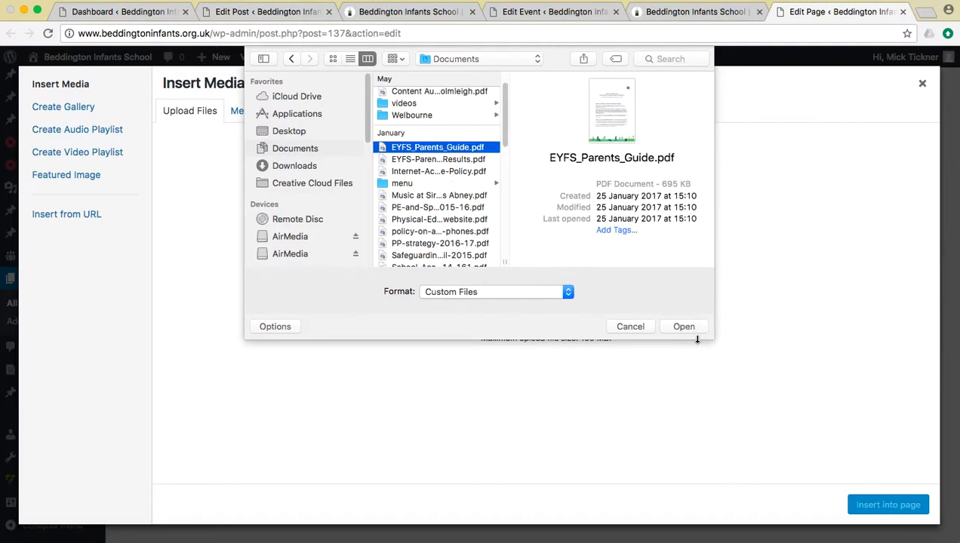
pyautogui.click(686, 327)
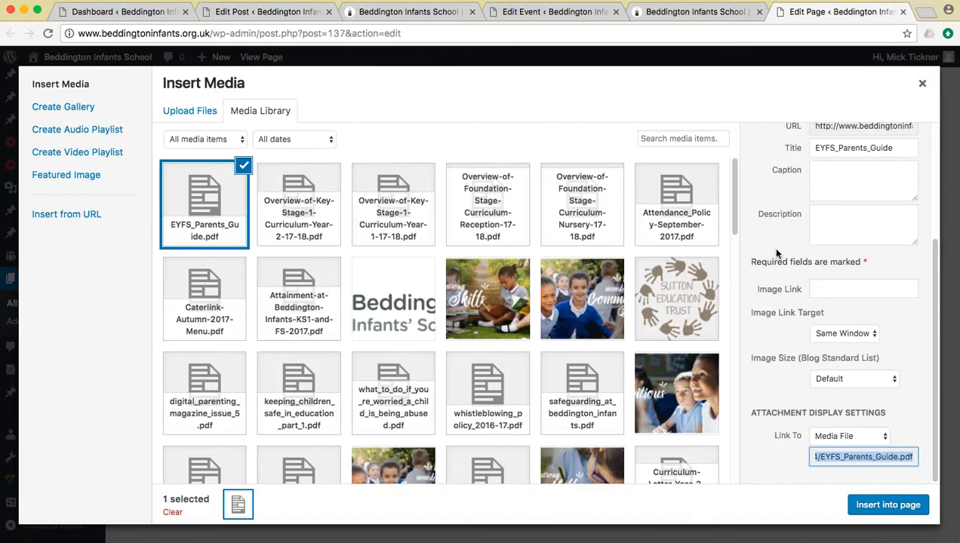
# Retitle the uploaded PDF as "EYFS Parents Guide" and insert it as a link below the last paragraph of the page.
pyautogui.scroll(2, 905, 200)
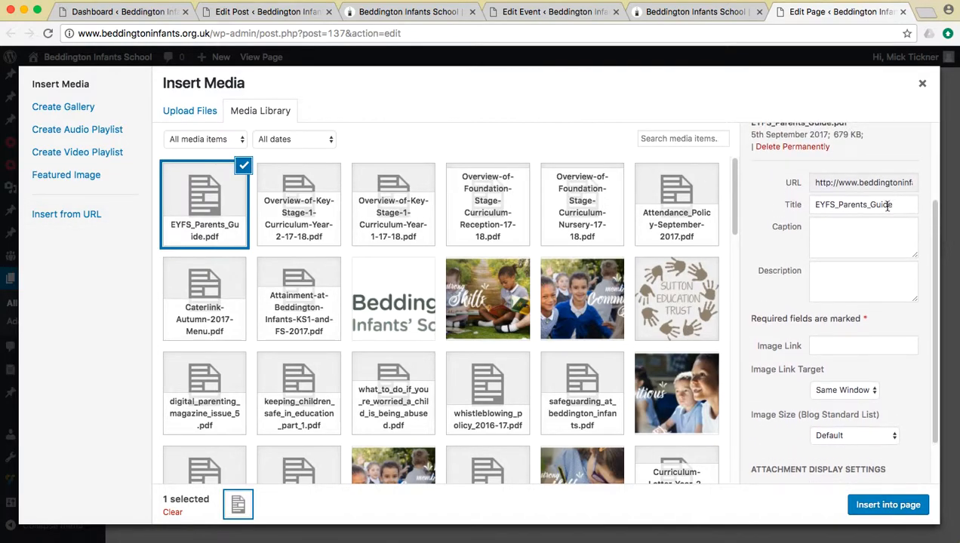
pyautogui.click(839, 204)
pyautogui.press('BackSpace')
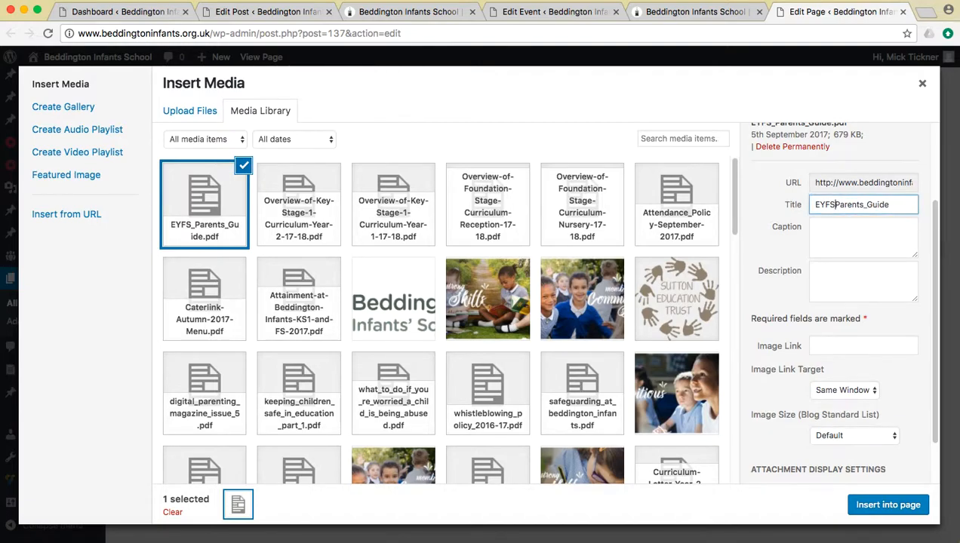
pyautogui.click(868, 204)
pyautogui.press('BackSpace')
pyautogui.click(883, 506)
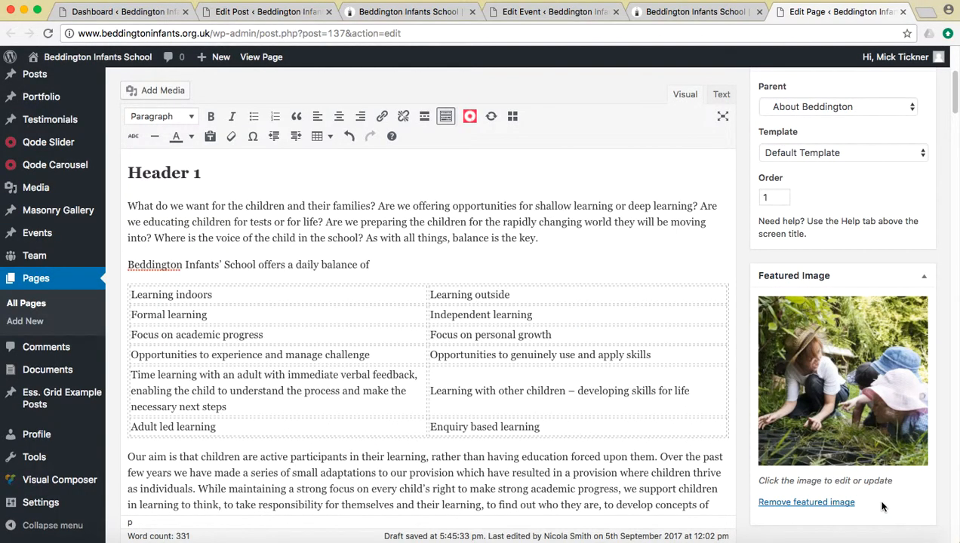
pyautogui.scroll(-5, 339, 434)
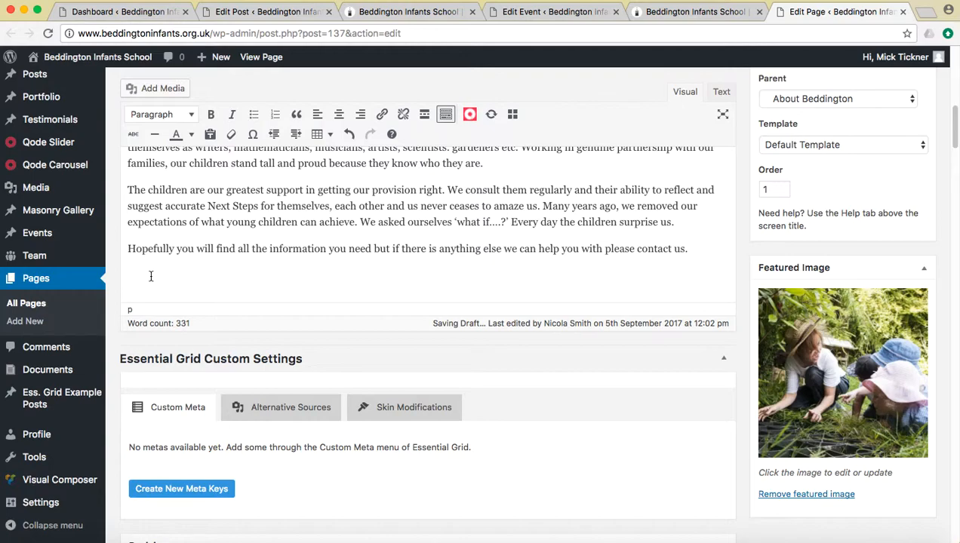
pyautogui.write('EYFS Parents Guide')
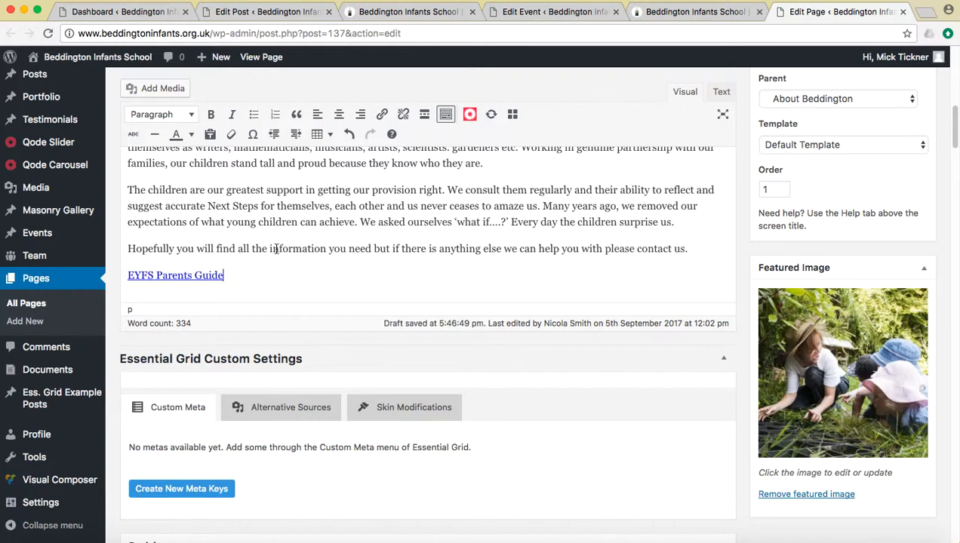
# Open the media library for this page and filter it to items uploaded to this page.
pyautogui.scroll(2, 277, 249)
pyautogui.scroll(2, 277, 249)
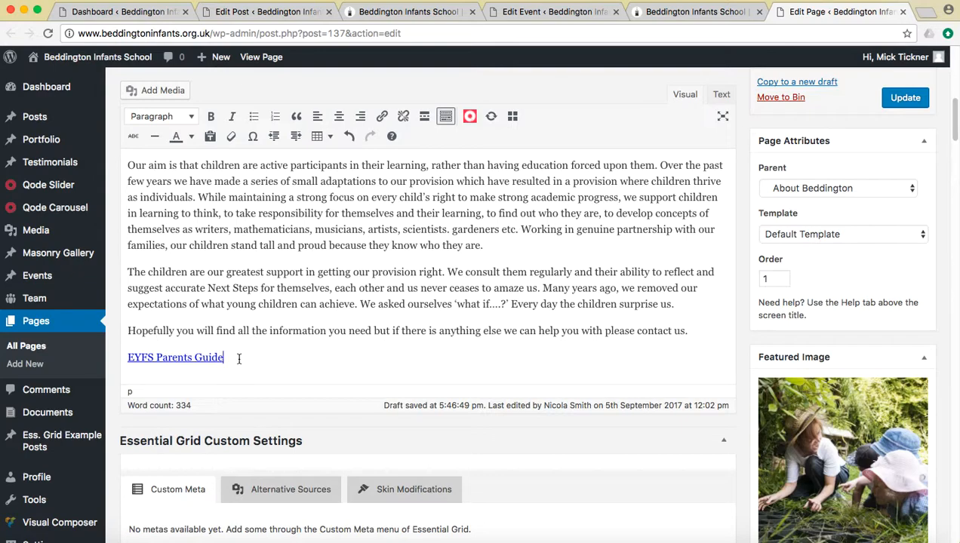
pyautogui.click(155, 91)
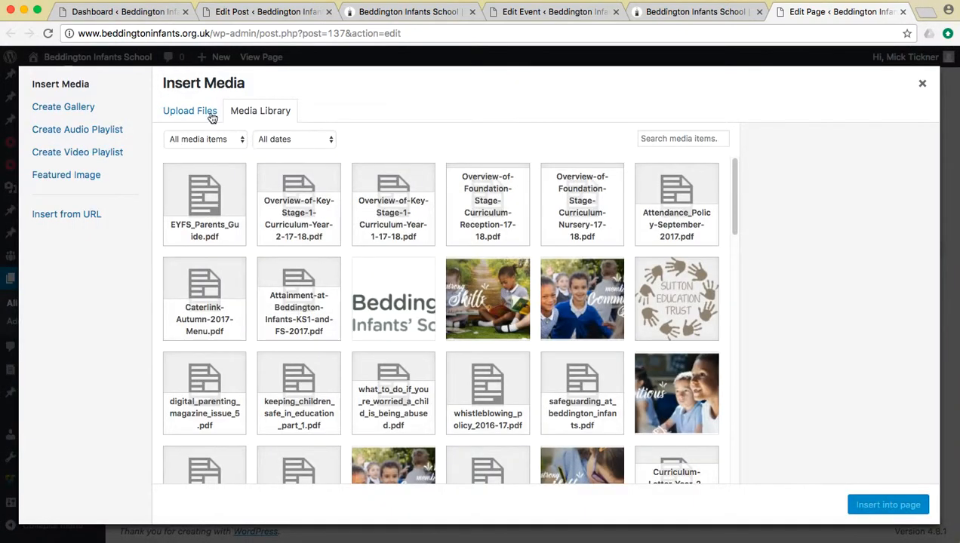
pyautogui.click(239, 139)
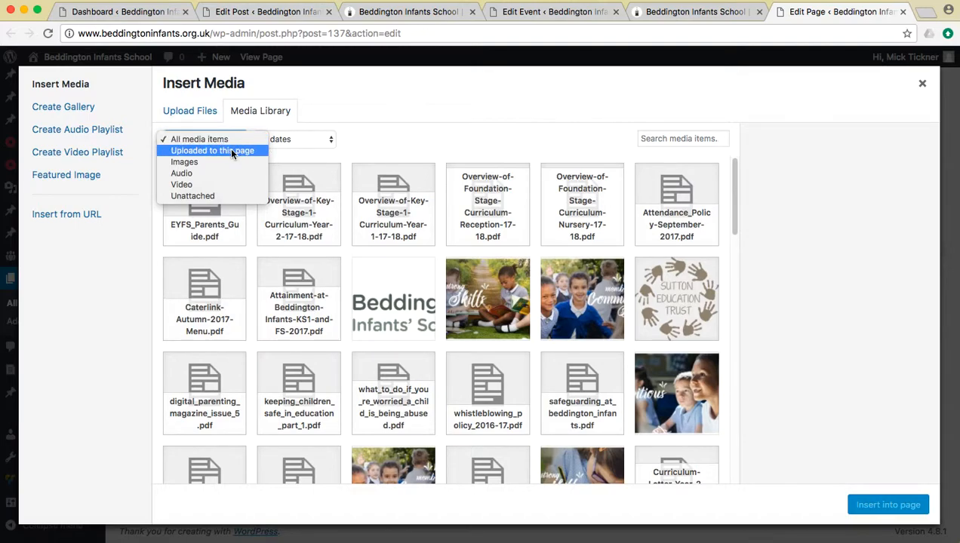
pyautogui.click(232, 151)
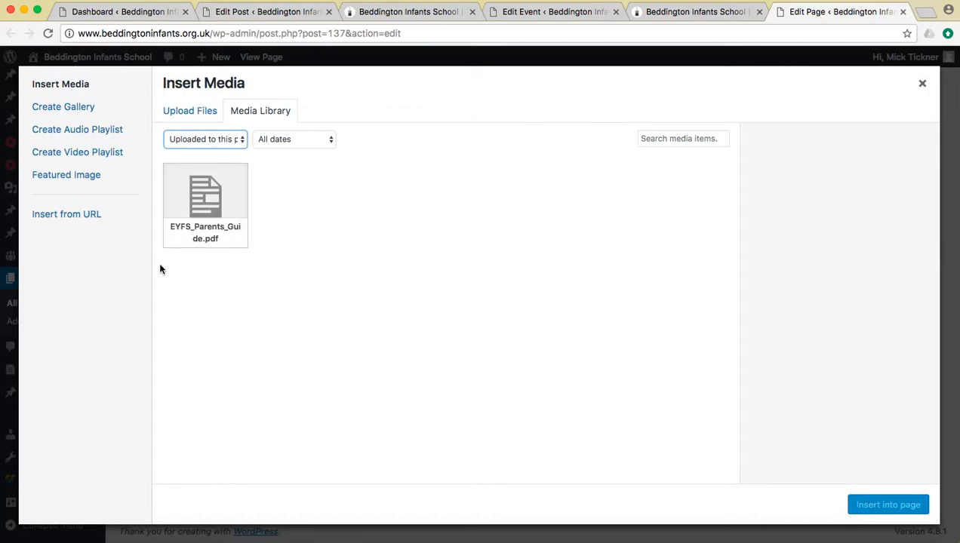
# Permanently delete EYFS_Parents_Guide.pdf from the media library and return to the page editor.
pyautogui.click(210, 197)
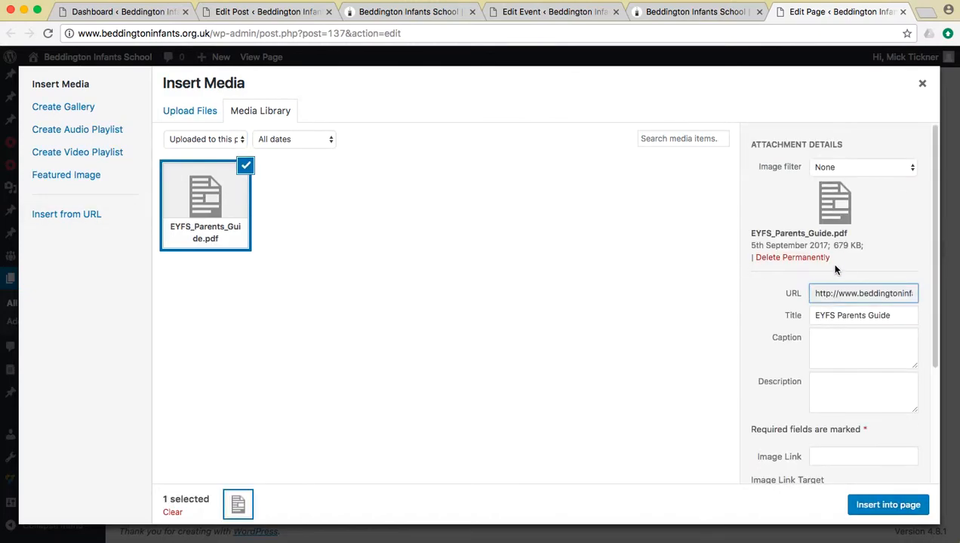
pyautogui.click(793, 259)
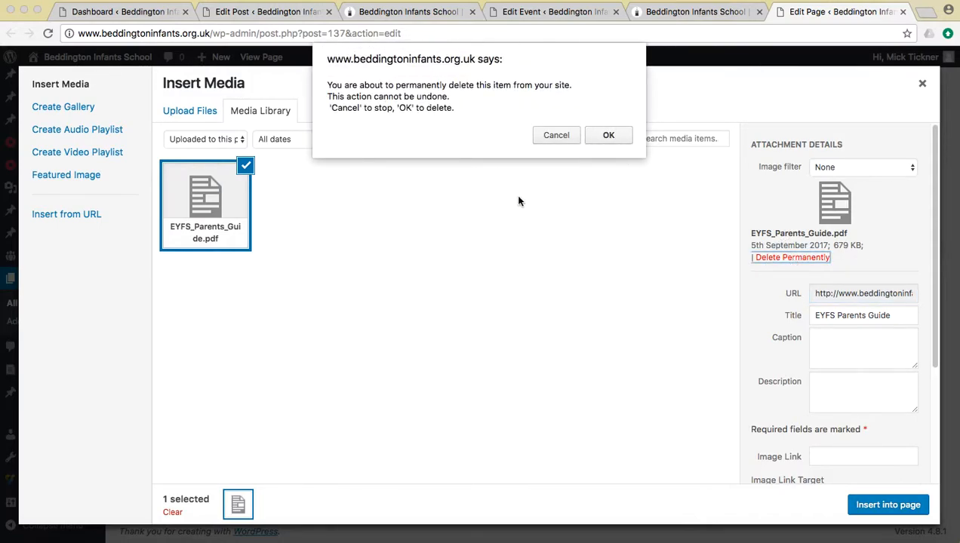
pyautogui.click(605, 133)
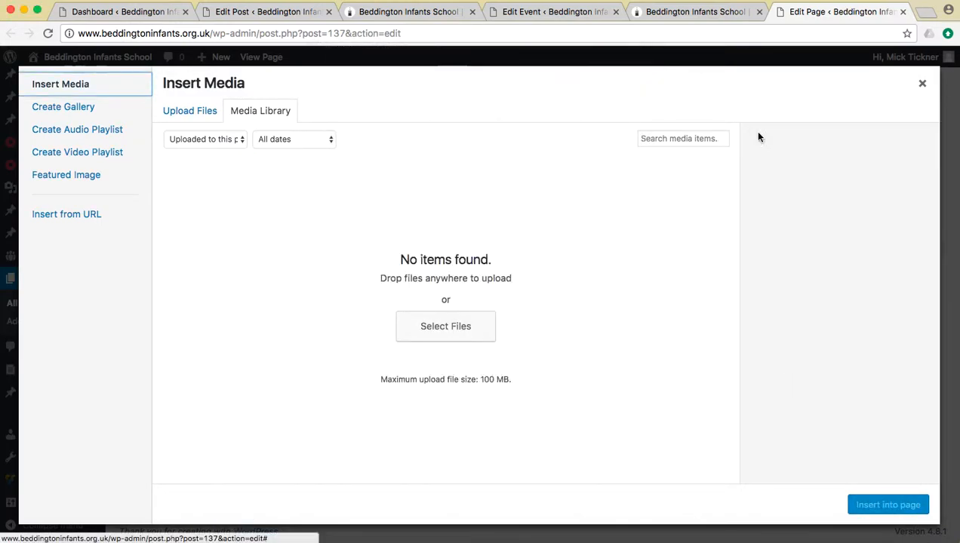
pyautogui.click(923, 85)
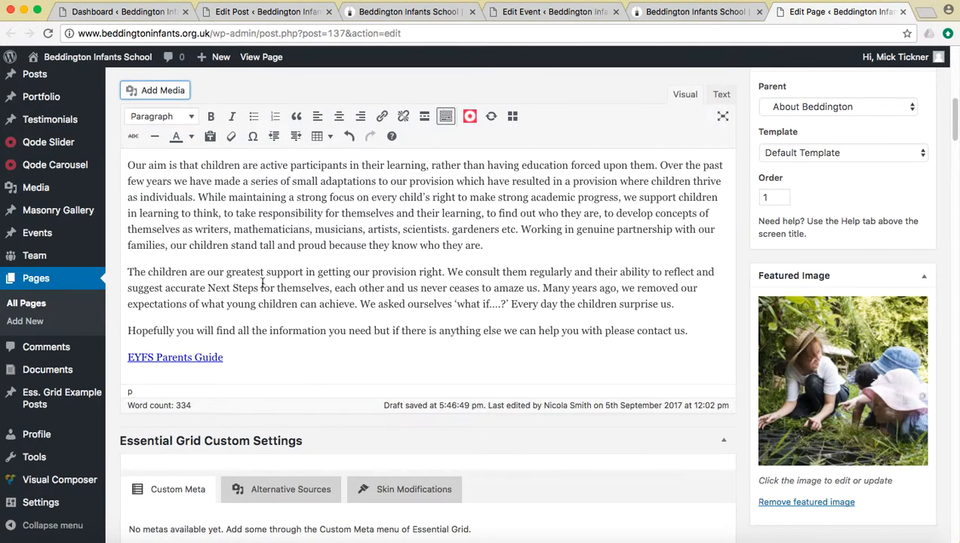
# Delete the EYFS Parents Guide link below the last paragraph of the page content.
pyautogui.tripleClick(231, 365)
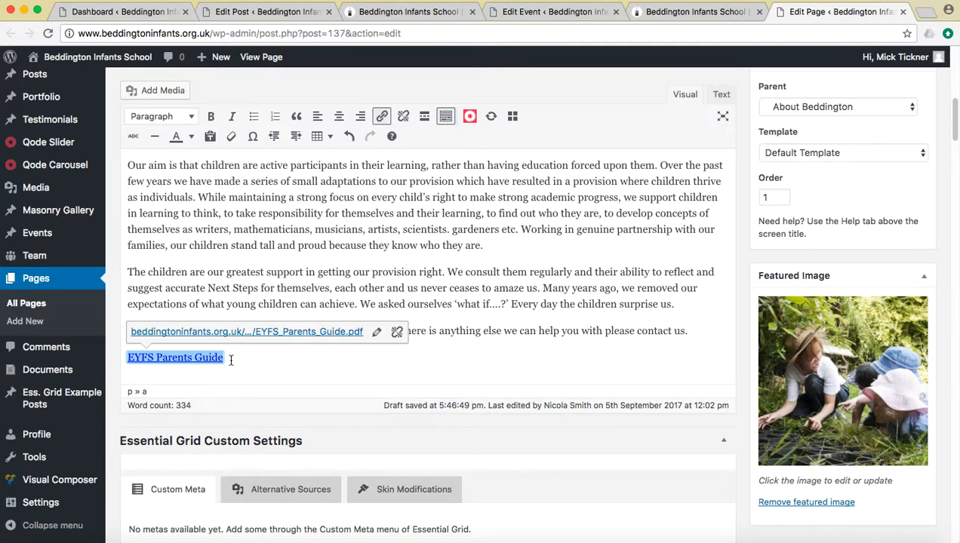
pyautogui.press('BackSpace')
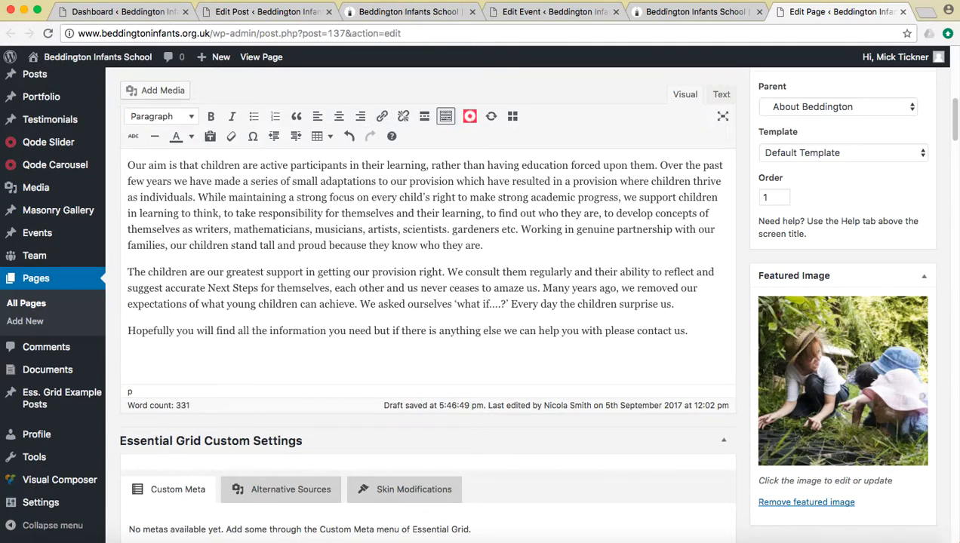
# Try to leave the page for the Posts list without saving, choose to stay, and request the Posts list again.
pyautogui.scroll(5, 384, 386)
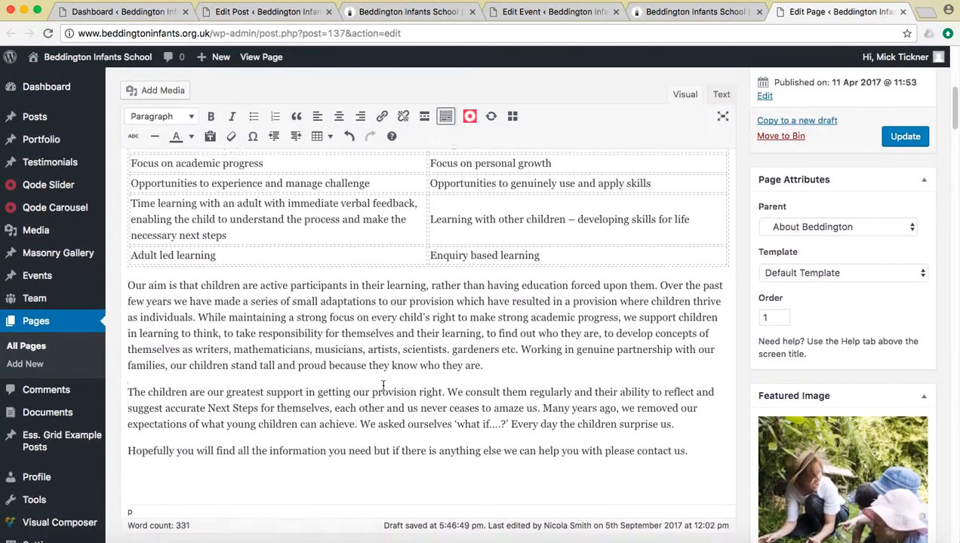
pyautogui.scroll(1, 383, 386)
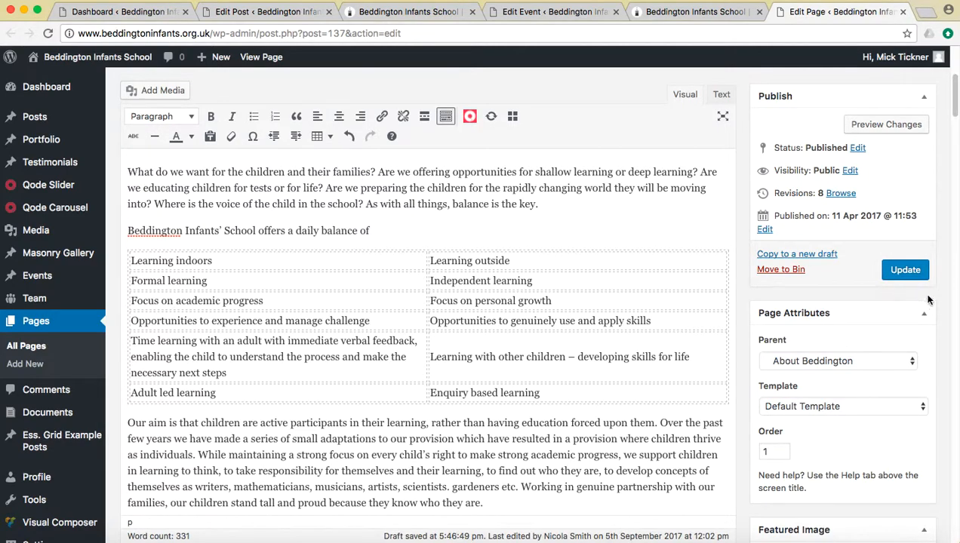
pyautogui.click(903, 273)
pyautogui.click(28, 125)
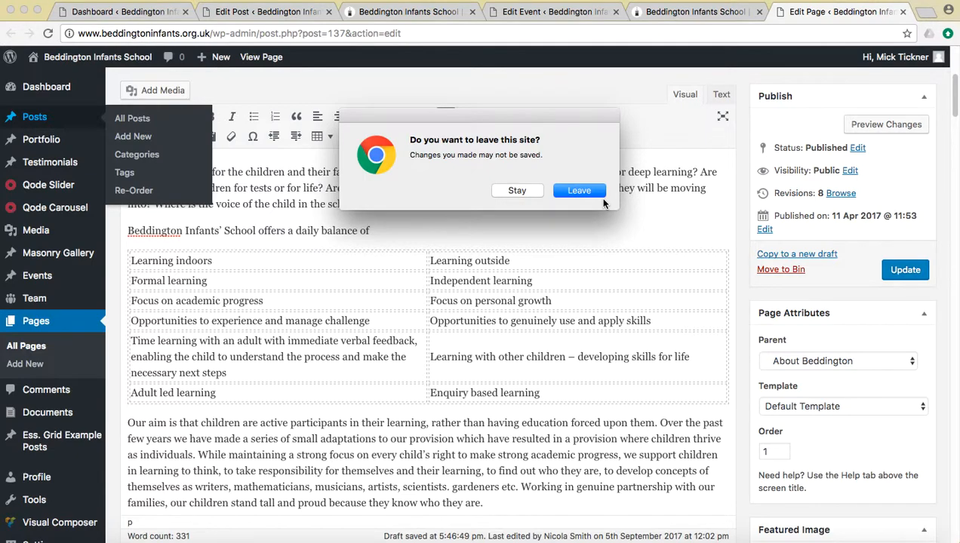
pyautogui.click(517, 191)
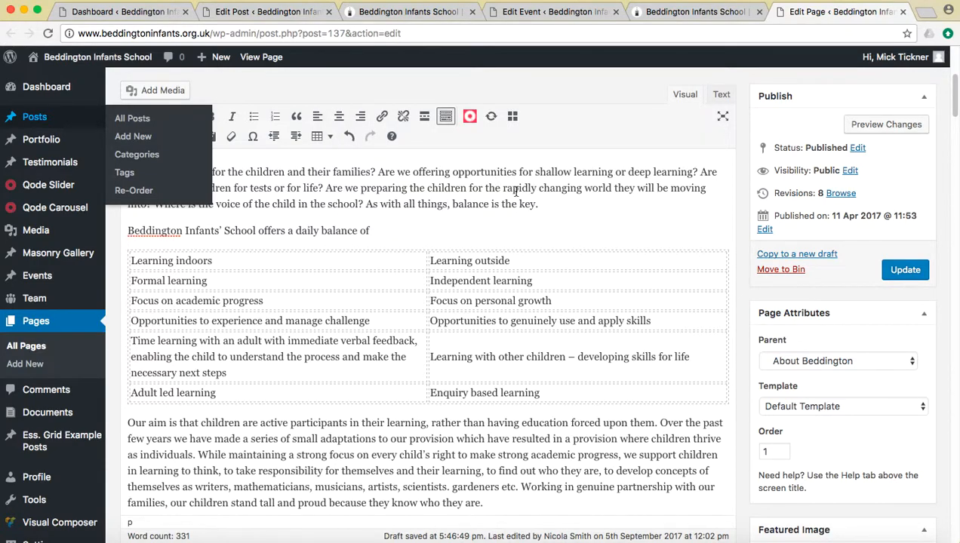
pyautogui.click(39, 119)
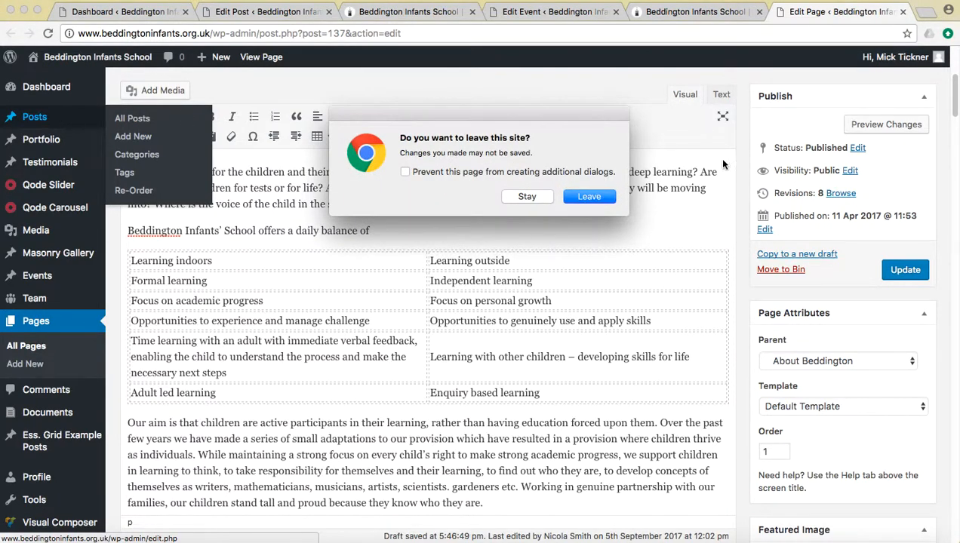